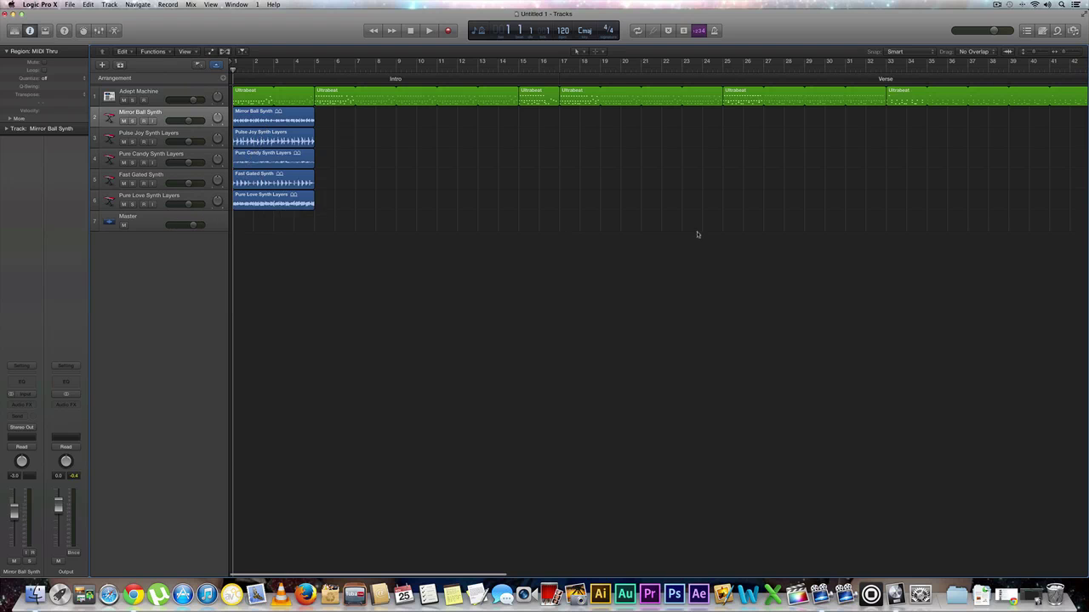
# - Scroll the Tracks area right and back to review the drum and five synth loops at bar 1
pyautogui.hscroll(10, 697, 238)
pyautogui.hscroll(-10, 700, 242)
pyautogui.moveTo(269, 122); pyautogui.dragTo(324, 214)
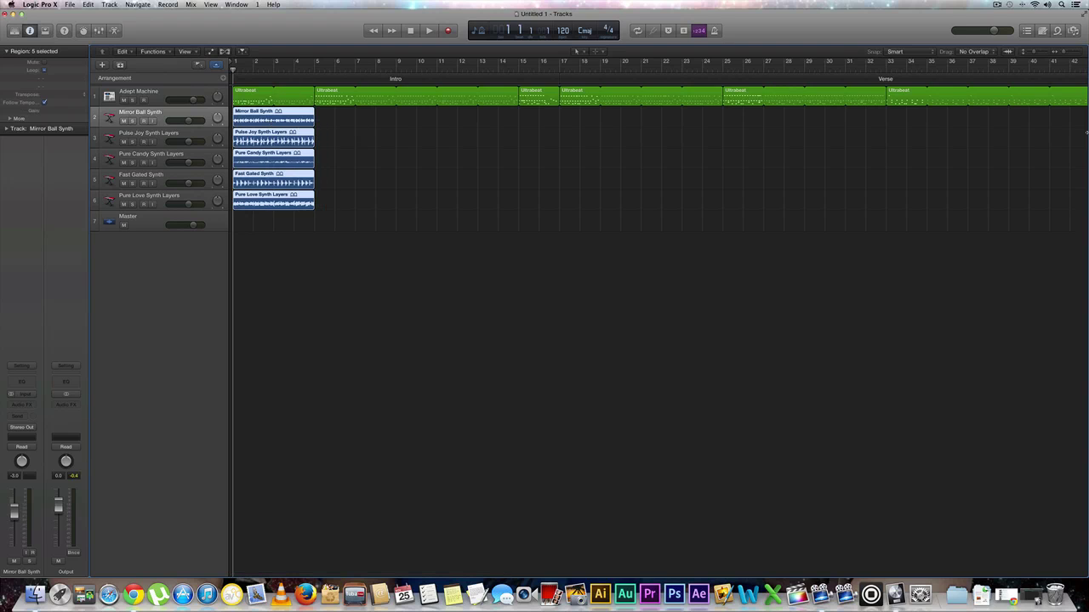
pyautogui.click(1058, 31)
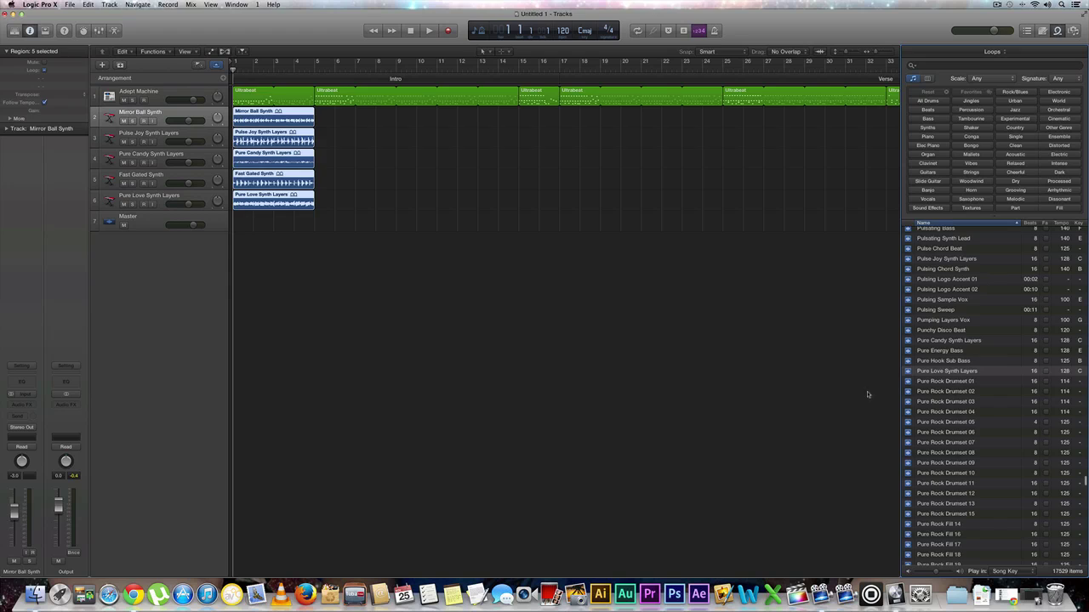
pyautogui.click(832, 396)
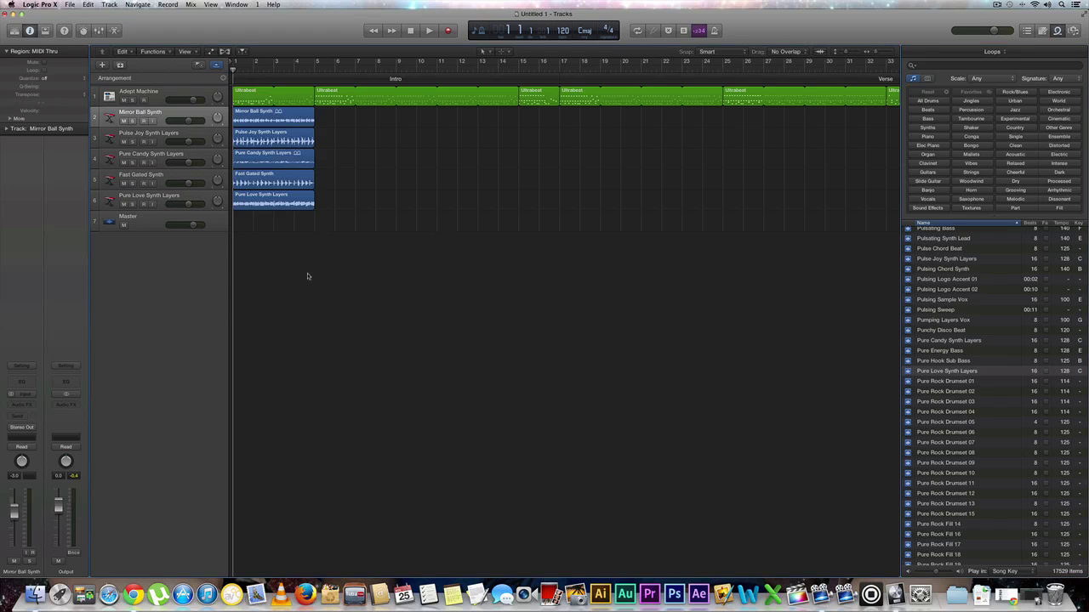
pyautogui.click(1057, 30)
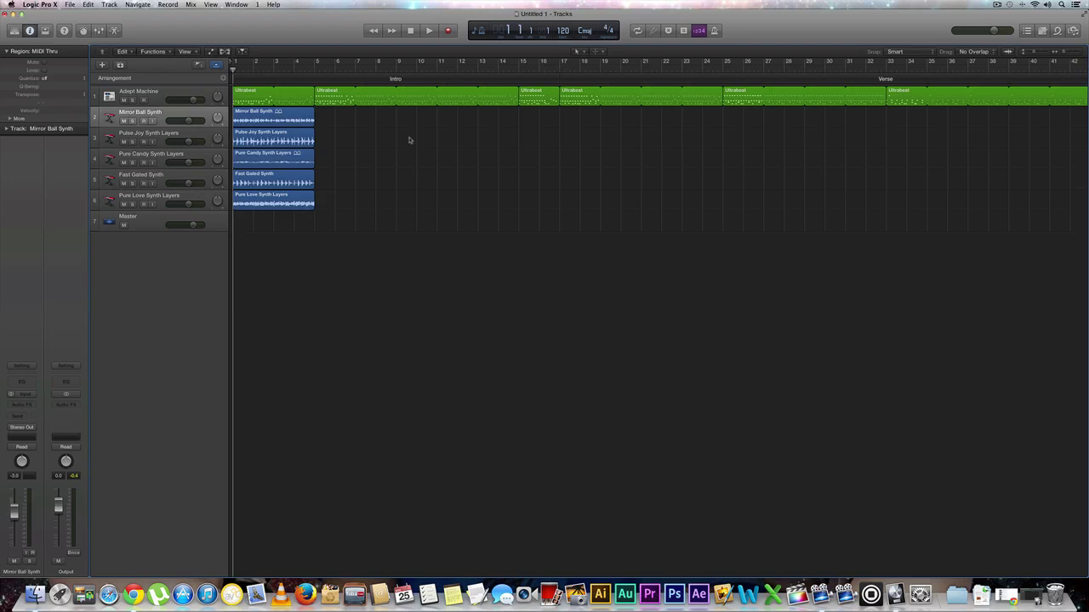
# - Loop Mirror Ball Synth out to bar 17, and move Pulse Joy Synth Layers to bar 17, looping it to bar 49
pyautogui.click(285, 122)
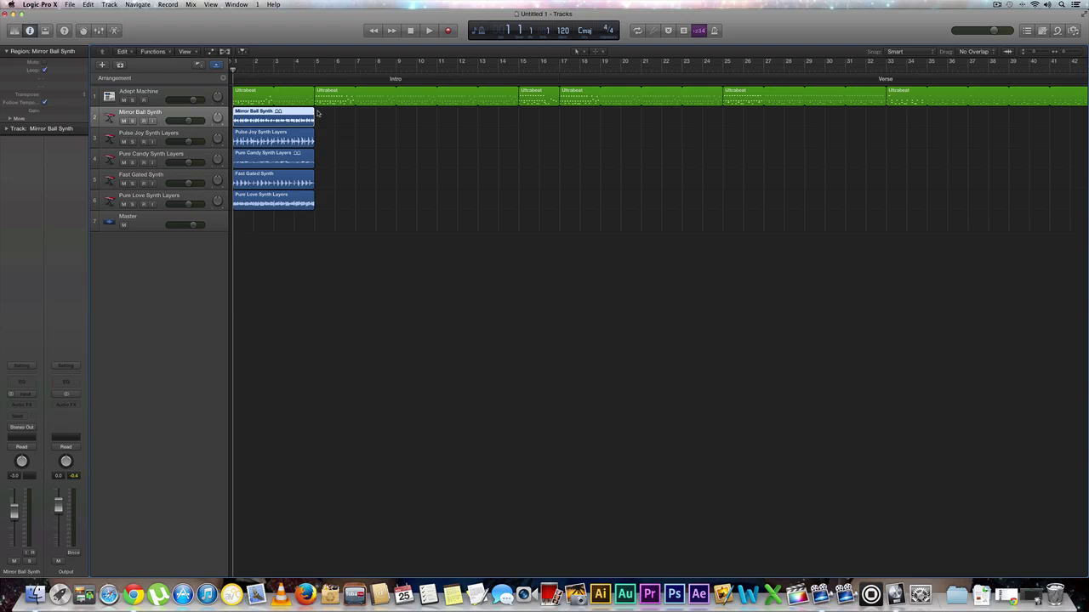
pyautogui.moveTo(315, 111); pyautogui.dragTo(561, 137)
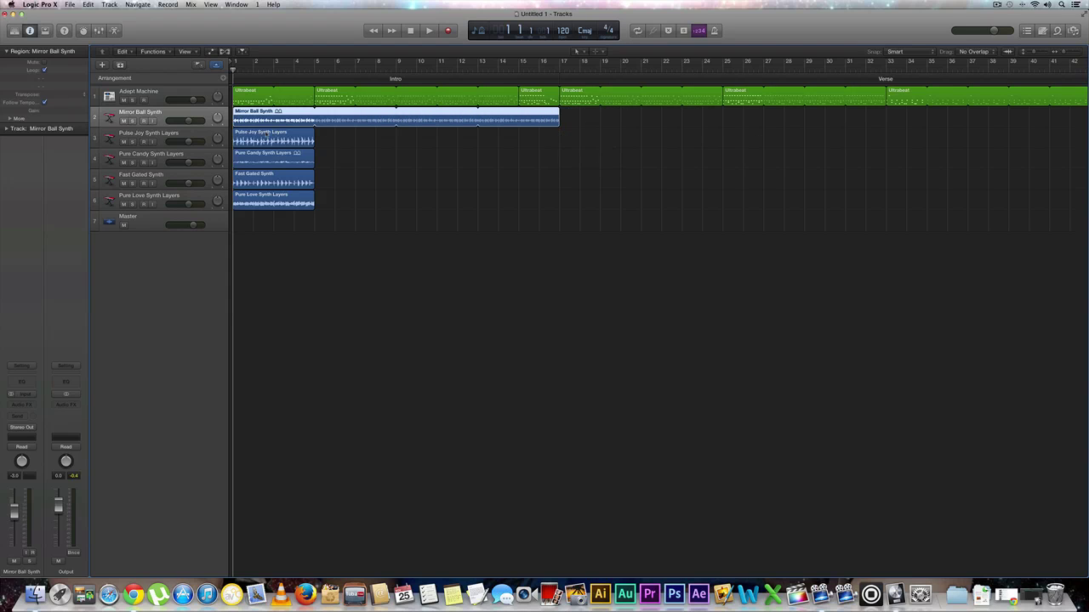
pyautogui.moveTo(264, 138); pyautogui.dragTo(589, 141)
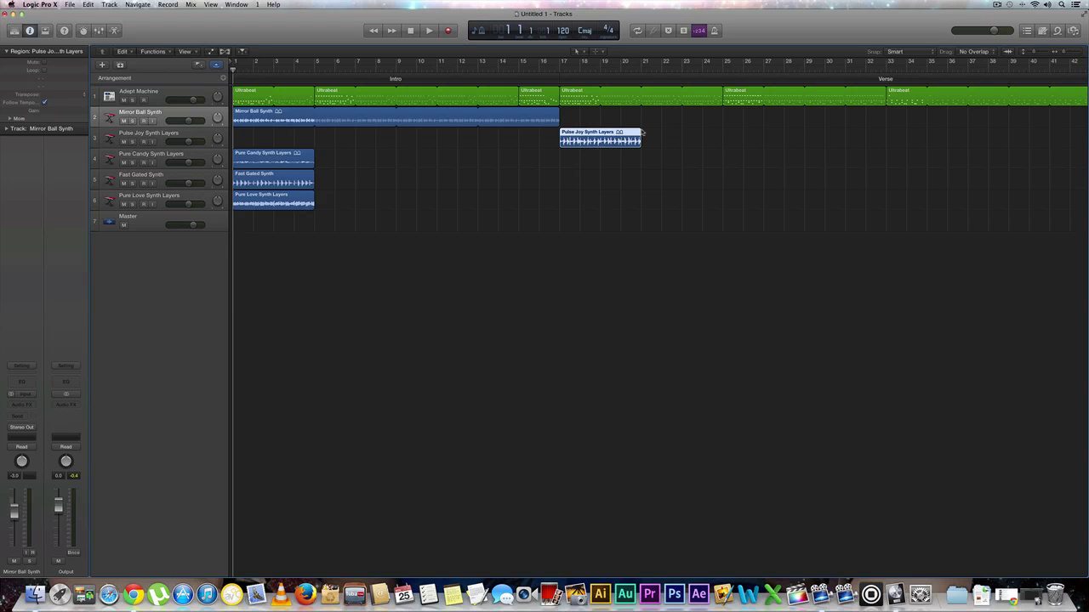
pyautogui.moveTo(641, 131); pyautogui.dragTo(1068, 109)
pyautogui.hscroll(10, 912, 220)
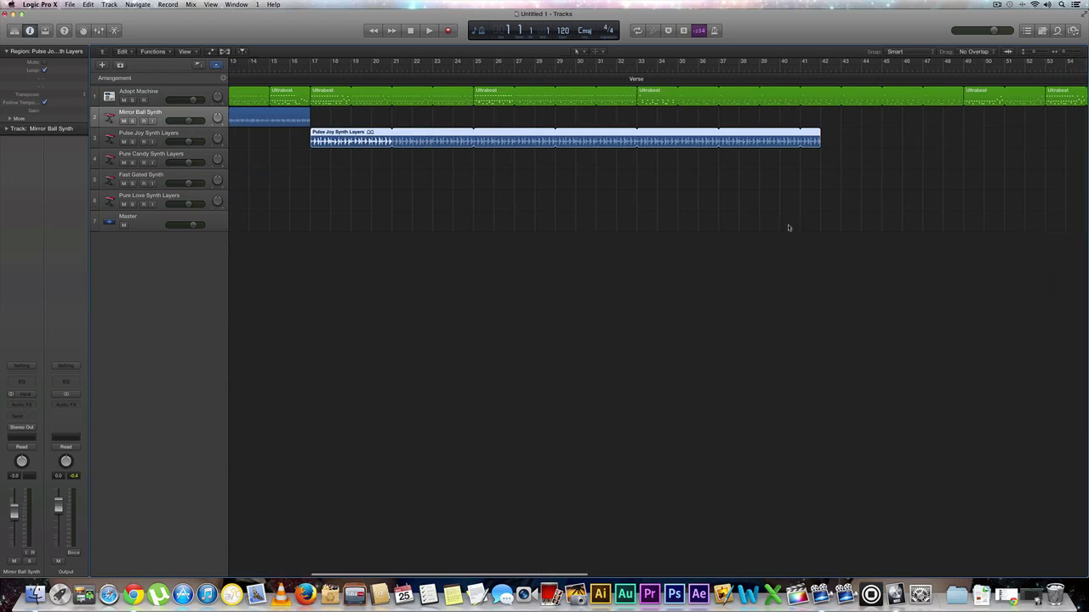
pyautogui.moveTo(776, 130); pyautogui.dragTo(918, 130)
pyautogui.hscroll(-10, 317, 213)
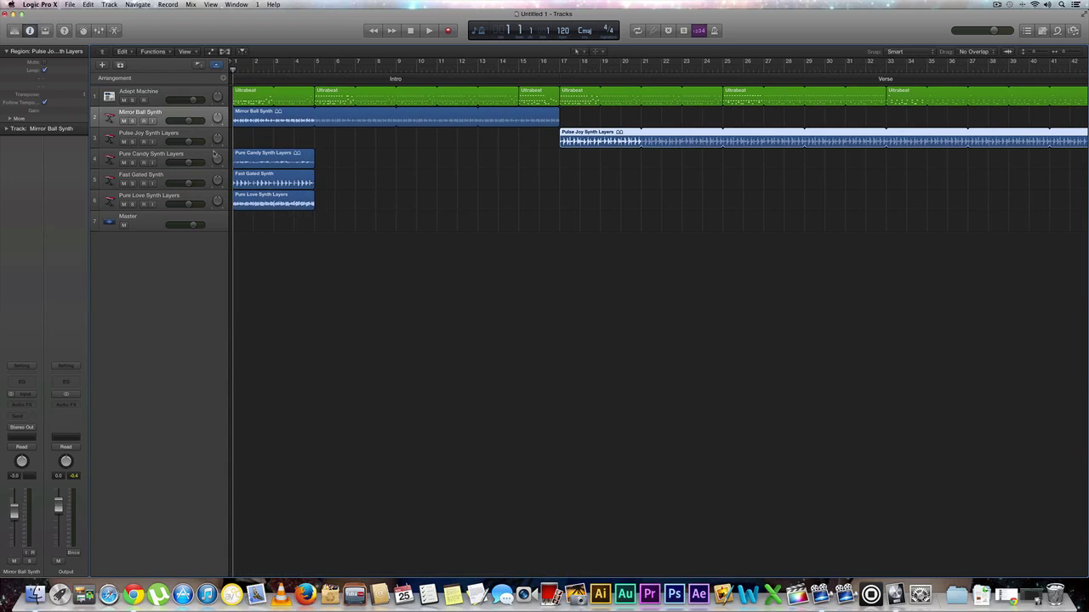
# - Move Pure Candy Synth Layers to bar 33 and stretch it out to bar 49
pyautogui.moveTo(254, 158); pyautogui.dragTo(910, 157)
pyautogui.hscroll(3, 821, 219)
pyautogui.hscroll(5, 821, 219)
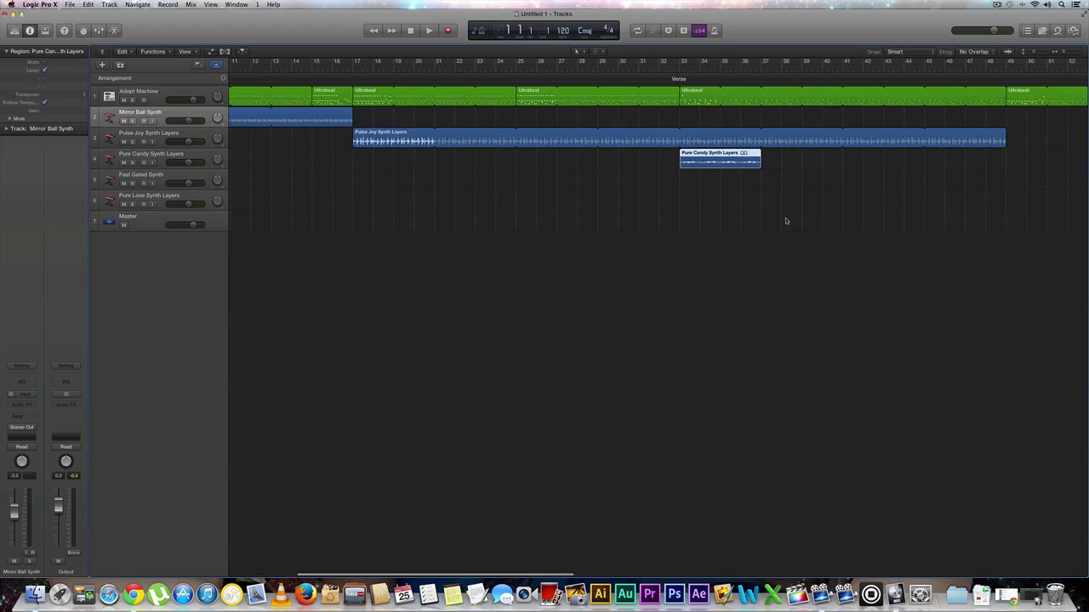
pyautogui.moveTo(680, 153); pyautogui.dragTo(924, 155)
pyautogui.hscroll(-10, 378, 197)
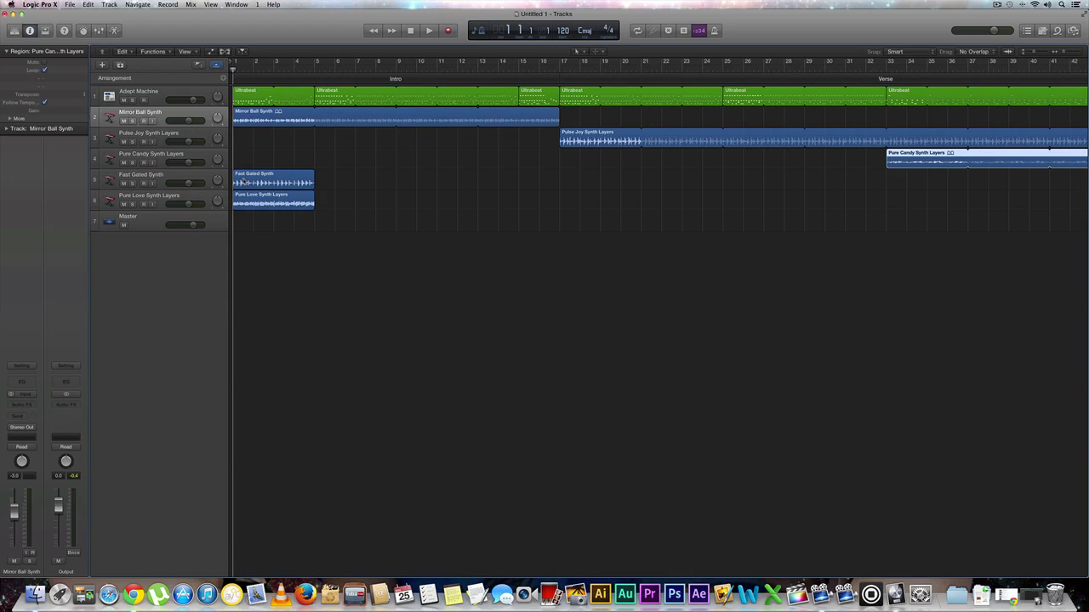
# - Move Fast Gated Synth to bar 49 and loop it out to bar 65
pyautogui.moveTo(242, 181); pyautogui.dragTo(978, 188)
pyautogui.hscroll(15, 957, 209)
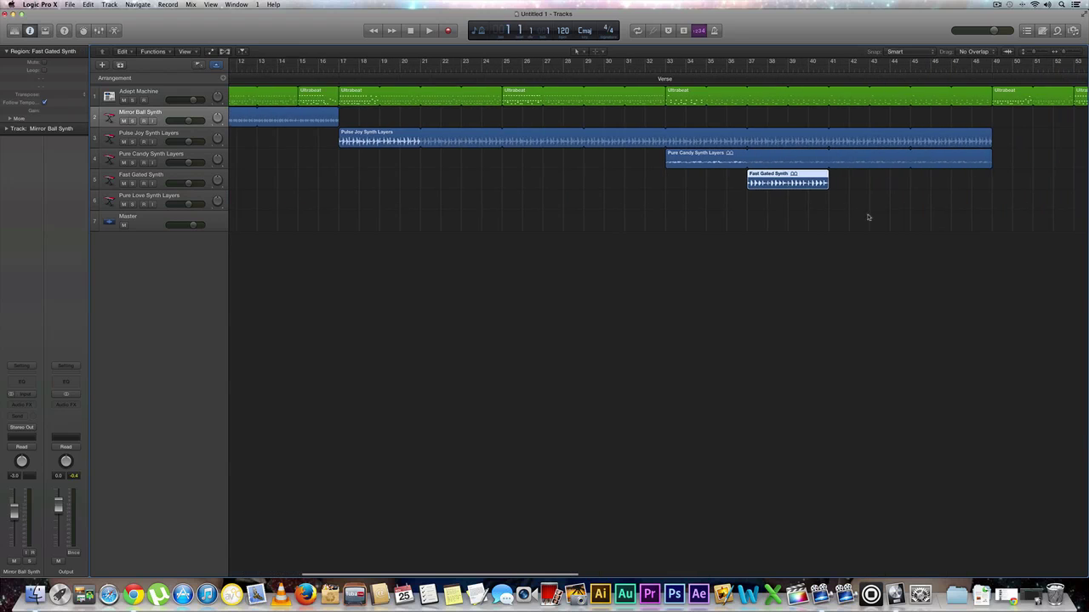
pyautogui.moveTo(621, 177); pyautogui.dragTo(866, 180)
pyautogui.hscroll(8, 780, 222)
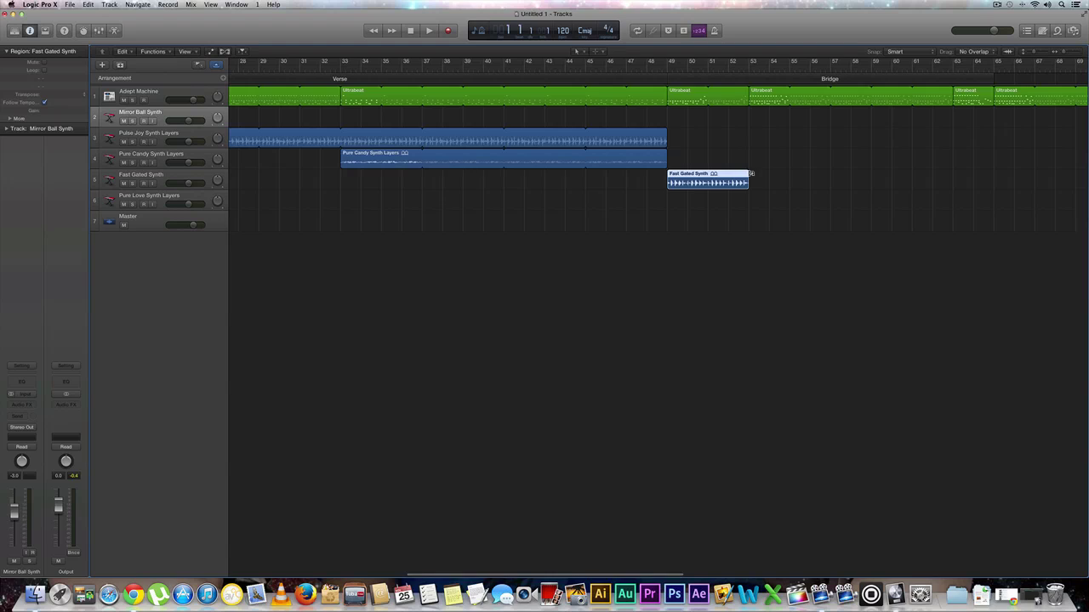
pyautogui.moveTo(750, 175); pyautogui.dragTo(997, 156)
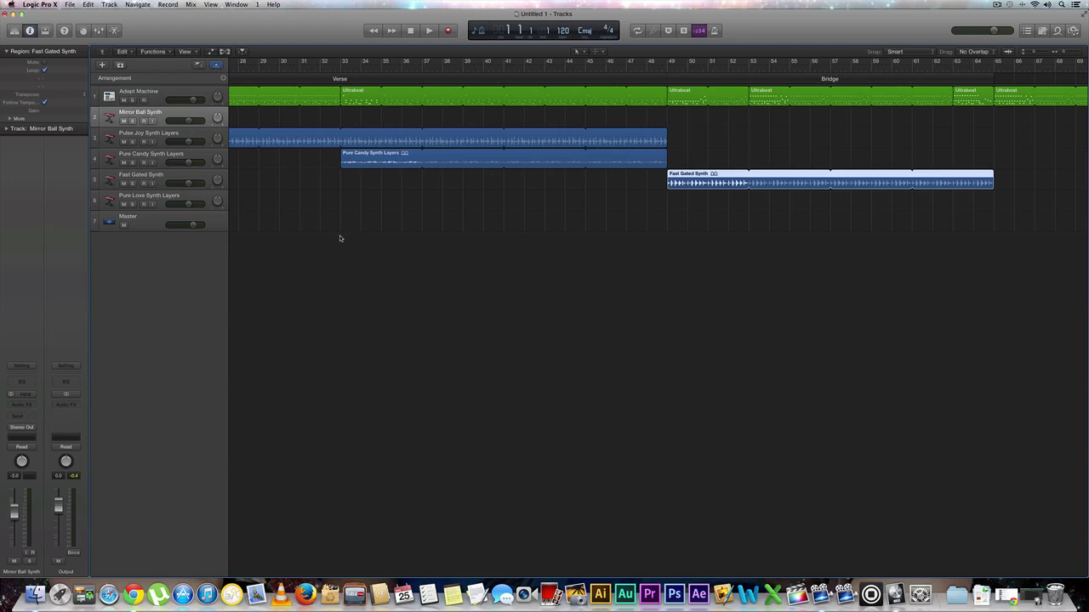
pyautogui.hscroll(-10, 340, 236)
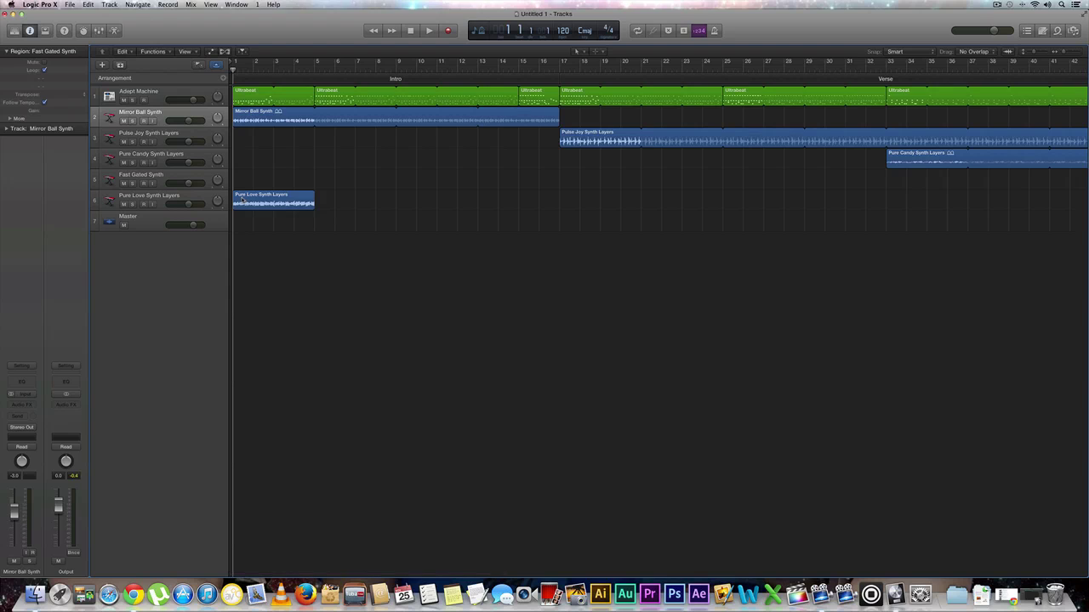
# - Move Pure Love Synth Layers into the Bridge so it runs from about bar 57 to bar 65
pyautogui.moveTo(245, 200); pyautogui.dragTo(836, 202)
pyautogui.hscroll(5, 757, 280)
pyautogui.hscroll(6, 757, 280)
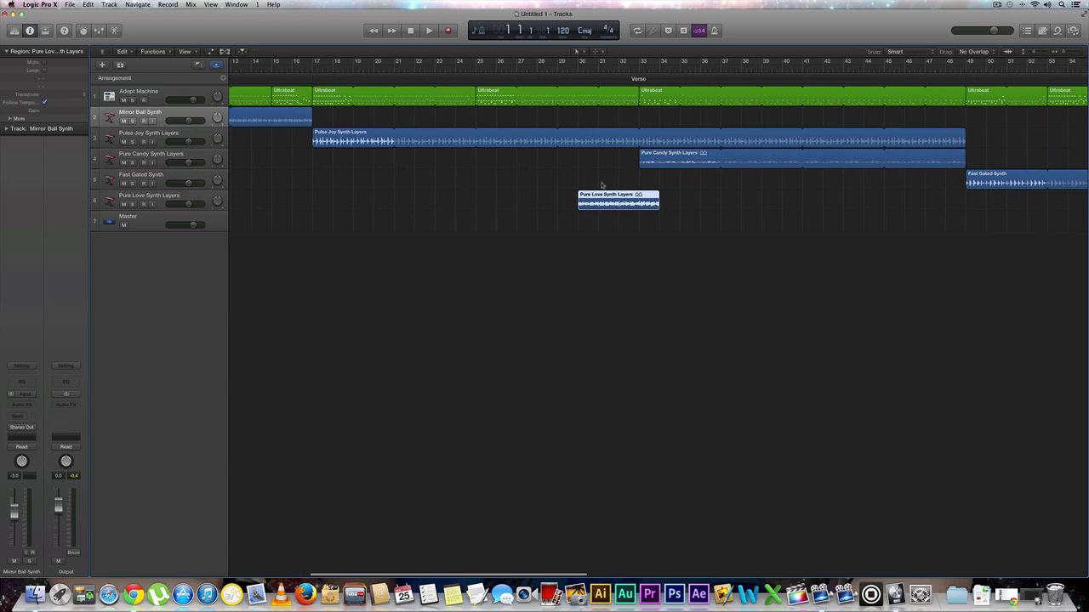
pyautogui.moveTo(585, 201); pyautogui.dragTo(884, 222)
pyautogui.hscroll(8, 885, 222)
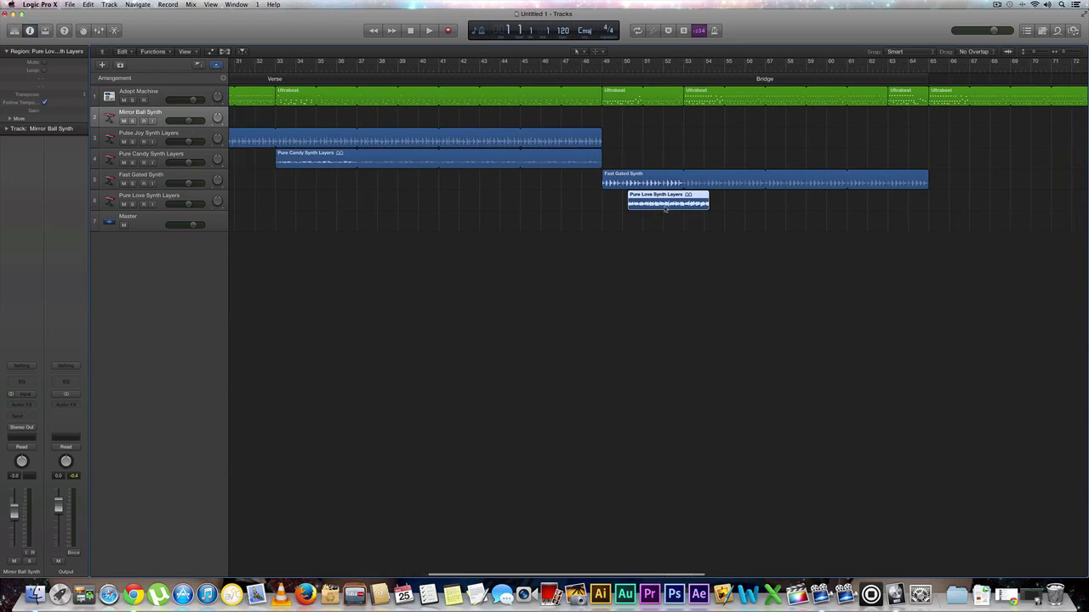
pyautogui.moveTo(665, 203); pyautogui.dragTo(929, 196)
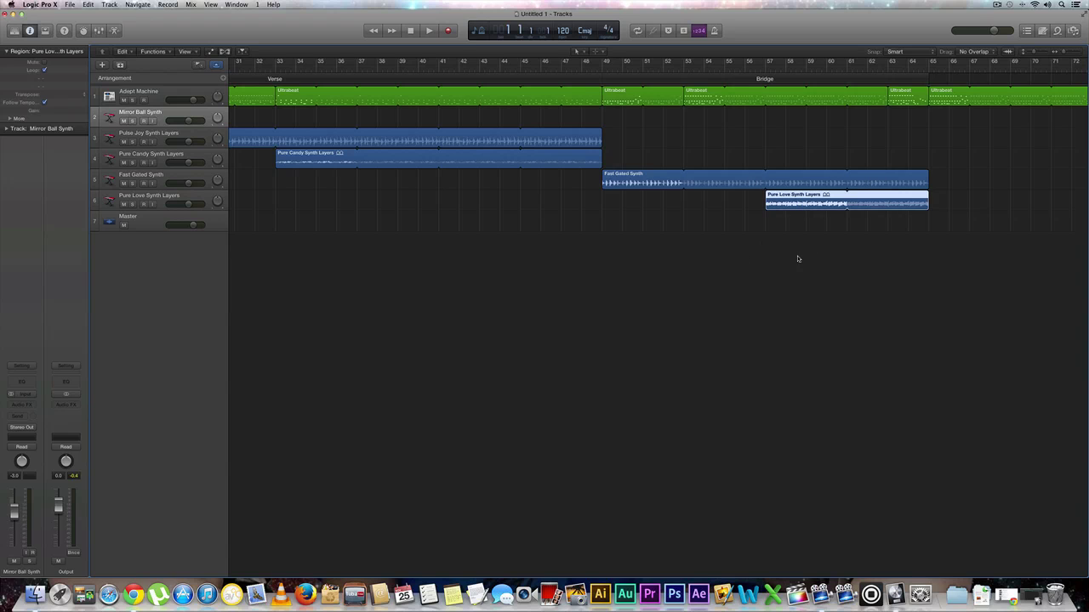
pyautogui.hscroll(10, 791, 260)
pyautogui.hscroll(2, 540, 199)
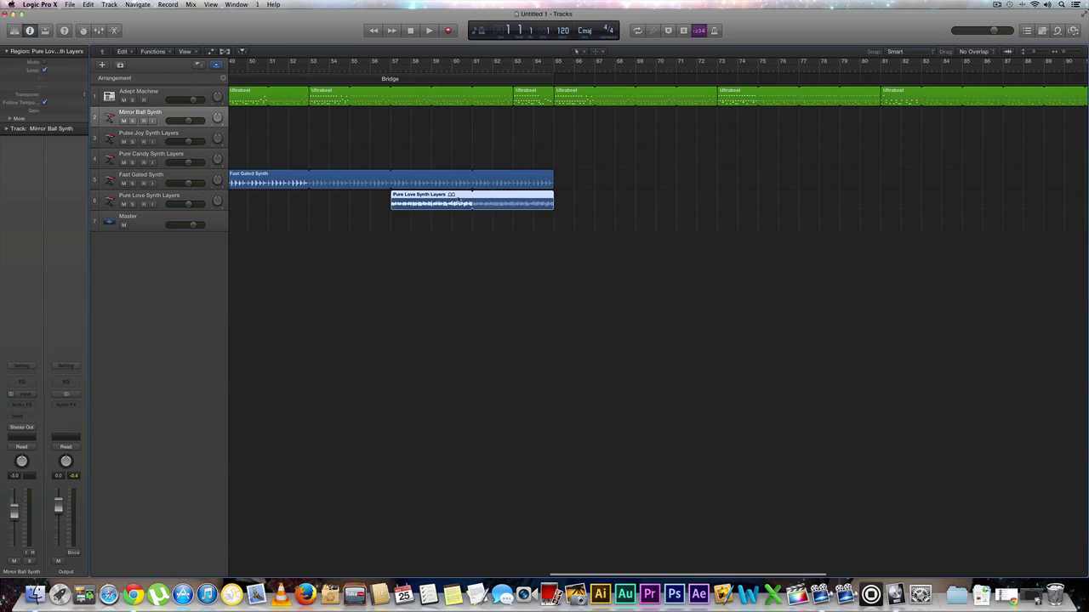
pyautogui.moveTo(460, 205)
pyautogui.mouseDown()
pyautogui.moveTo(449, 205)
pyautogui.moveTo(469, 209)
pyautogui.mouseUp()
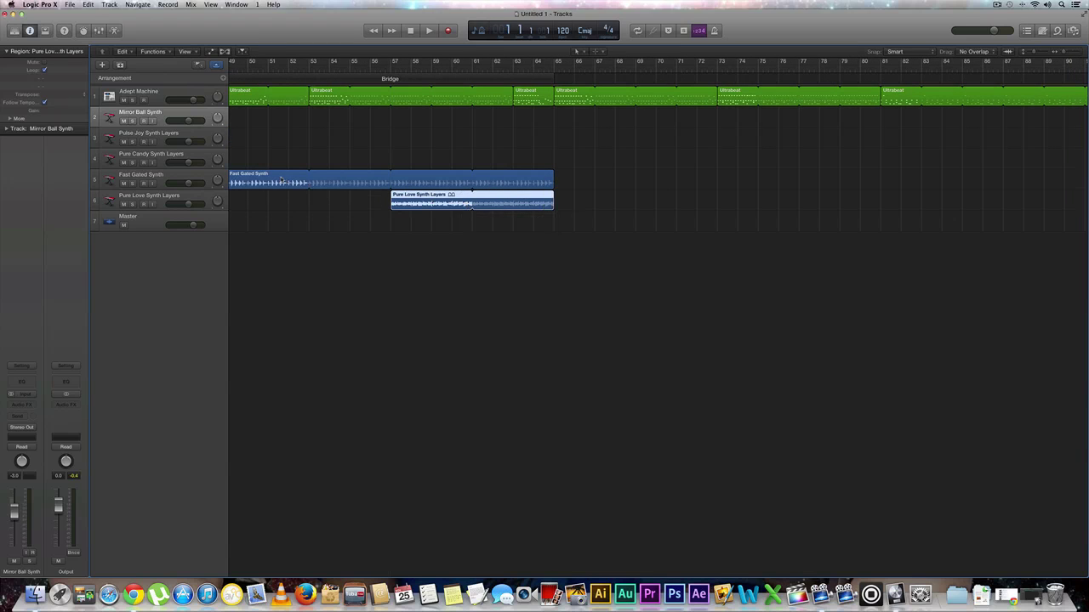
# - Select the Pure Candy Synth Layers track and put the playhead at bar 81
pyautogui.click(154, 155)
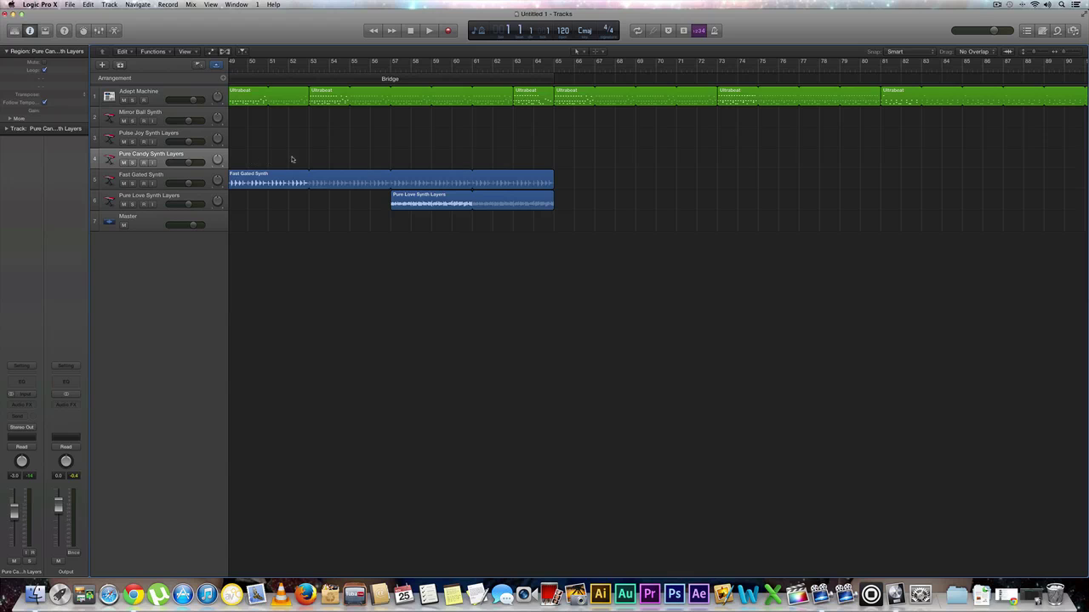
pyautogui.hscroll(-2, 297, 158)
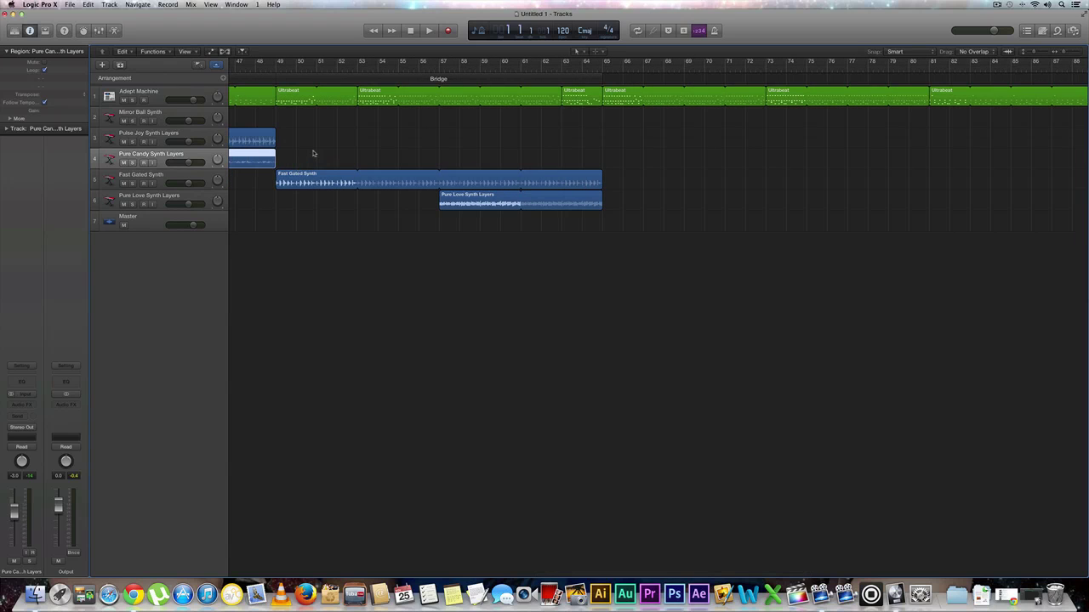
pyautogui.hscroll(-10, 313, 170)
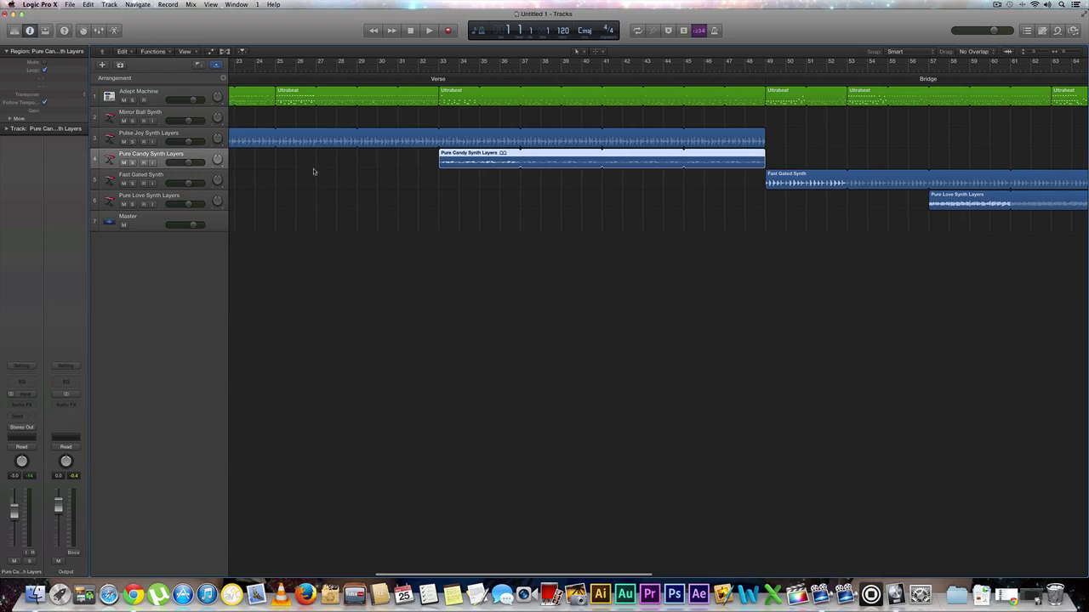
pyautogui.hscroll(-8, 313, 172)
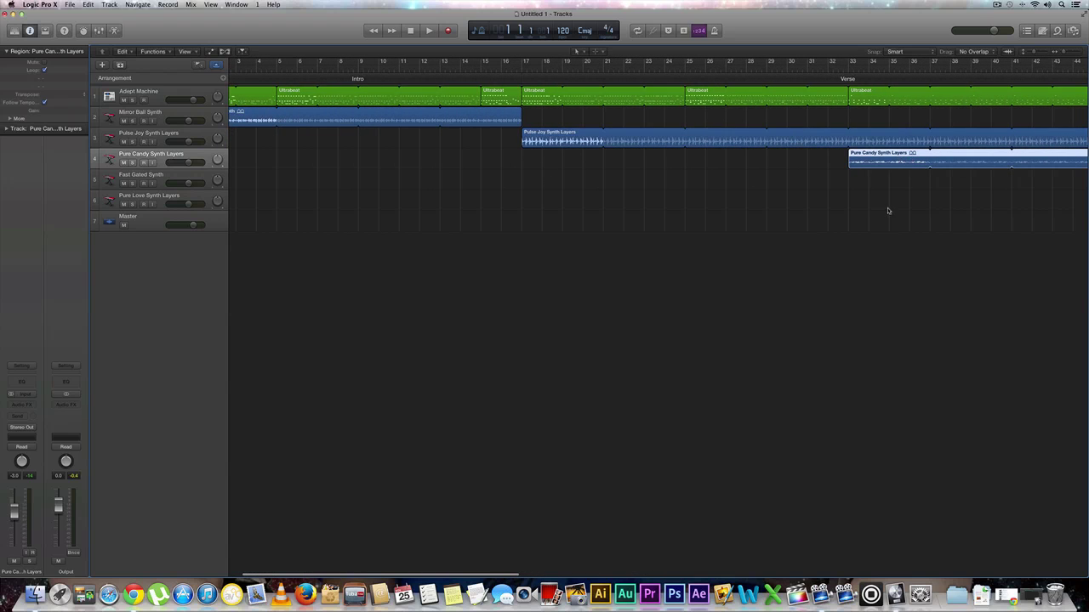
pyautogui.hscroll(2, 872, 196)
pyautogui.hscroll(1, 782, 154)
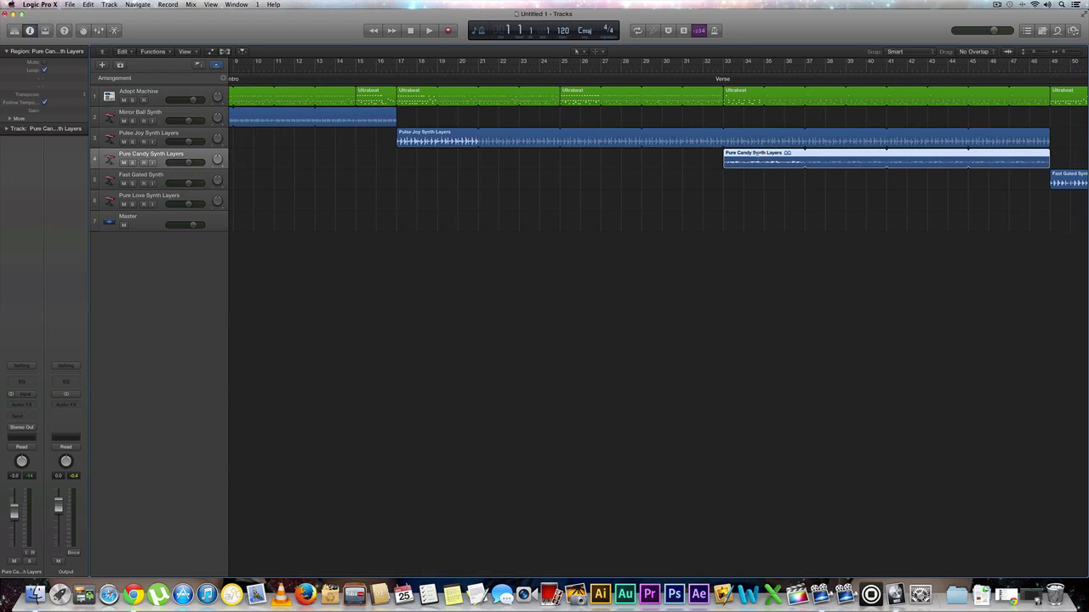
pyautogui.hscroll(10, 826, 224)
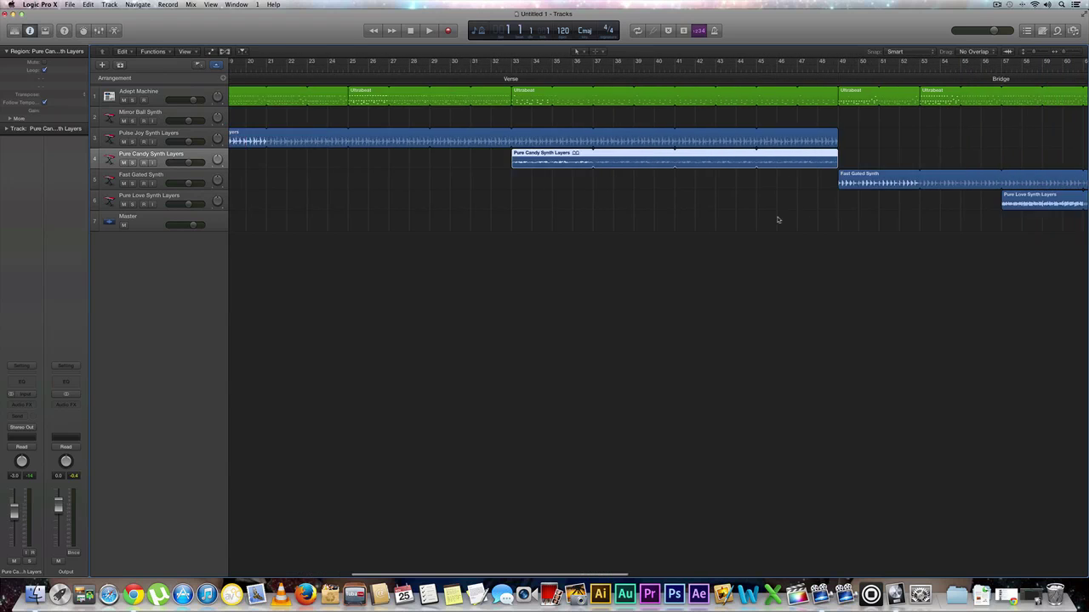
pyautogui.hscroll(6, 938, 224)
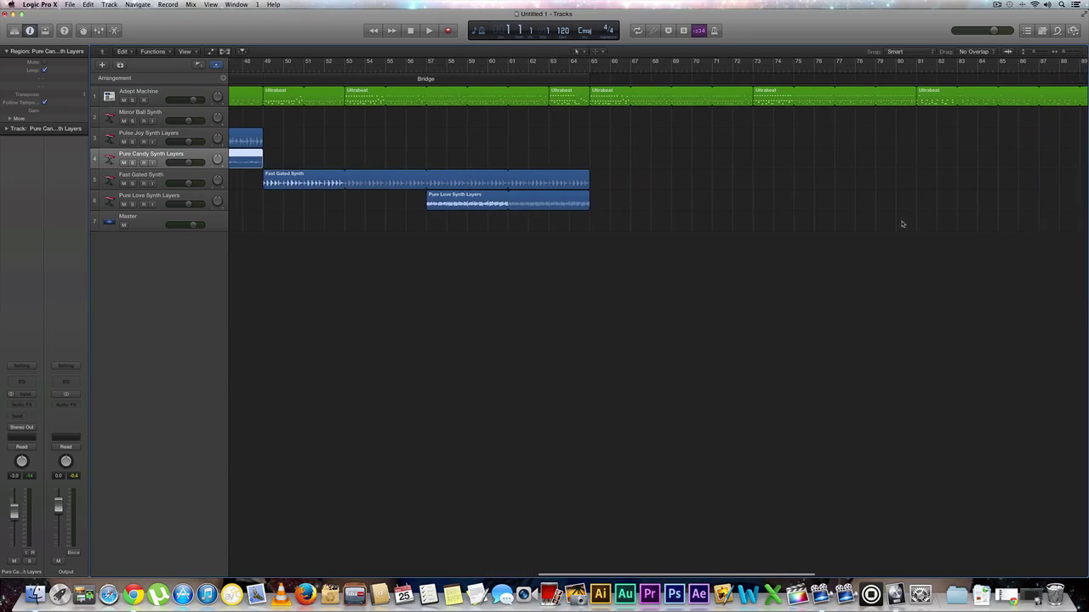
pyautogui.hscroll(1, 913, 222)
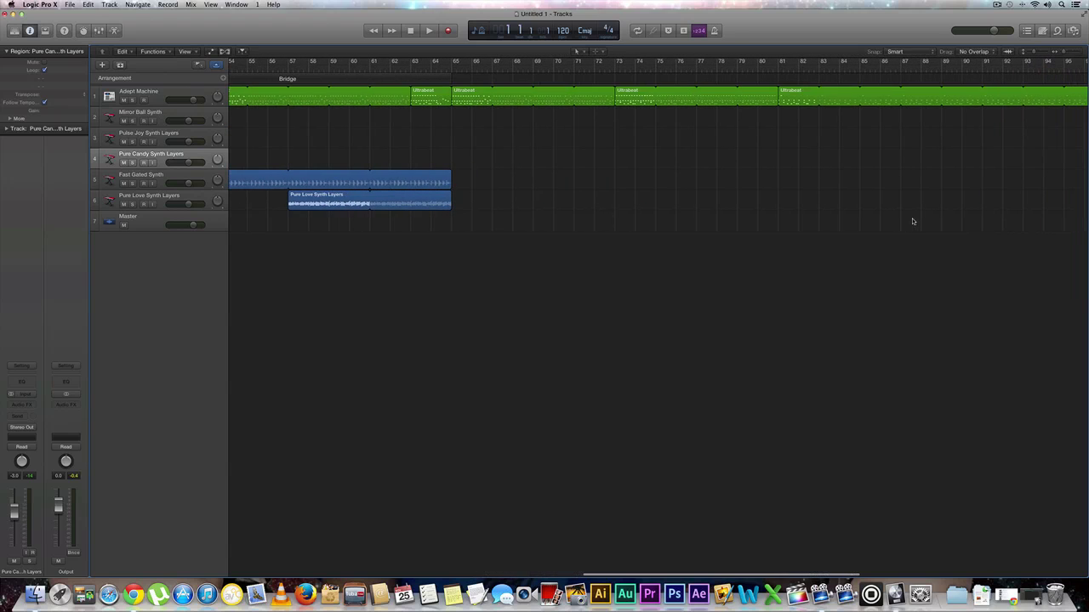
pyautogui.hscroll(1, 912, 222)
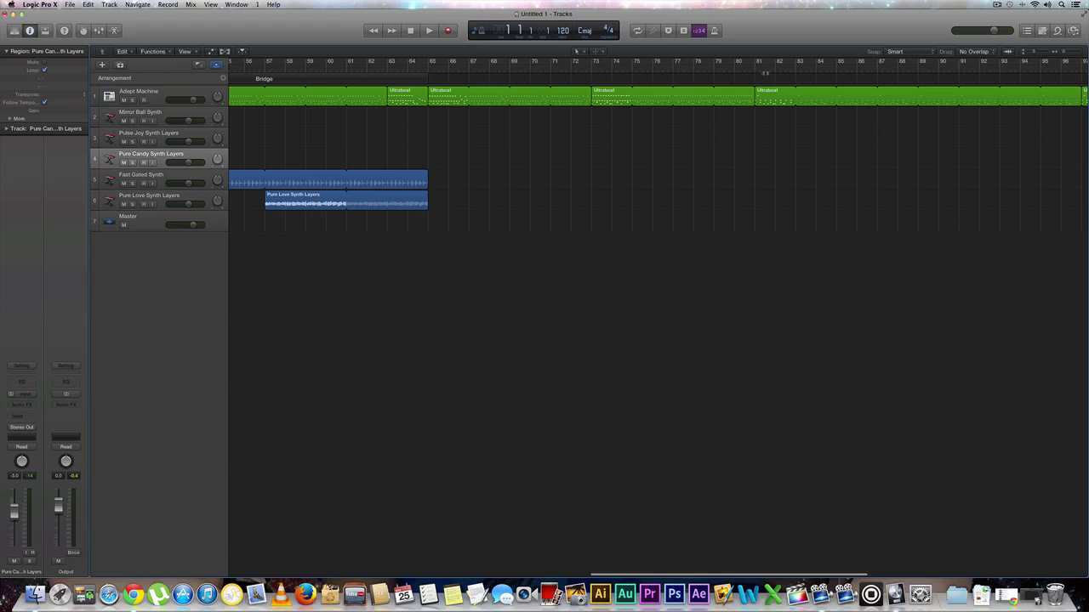
pyautogui.click(764, 73)
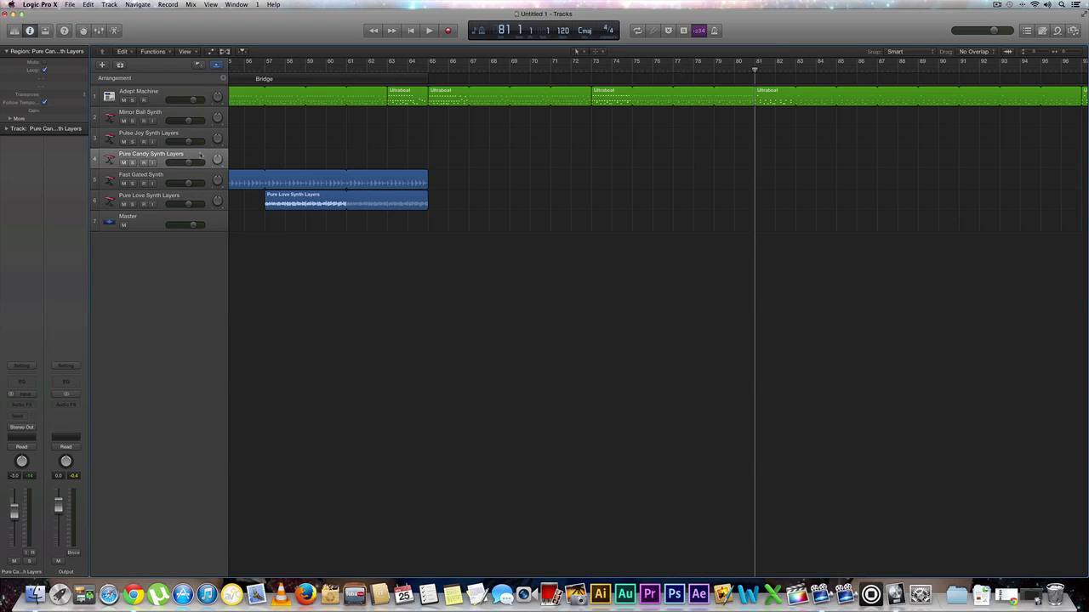
# - Paste the Pure Candy Synth Layers region at bar 81 and loop it to about bar 113
pyautogui.press('super+v')
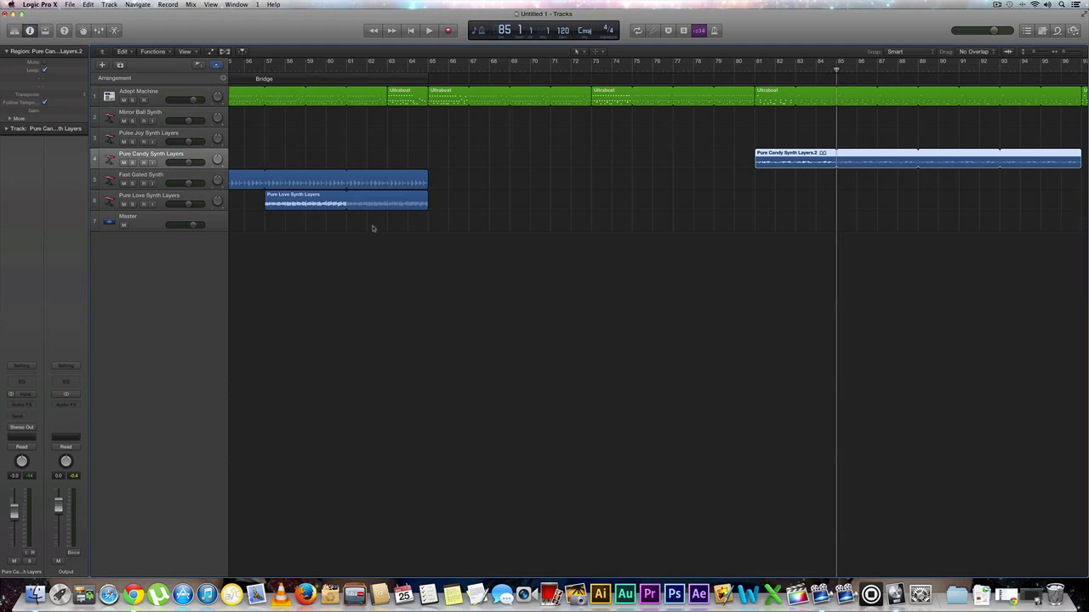
pyautogui.hscroll(5, 850, 192)
pyautogui.hscroll(5, 816, 192)
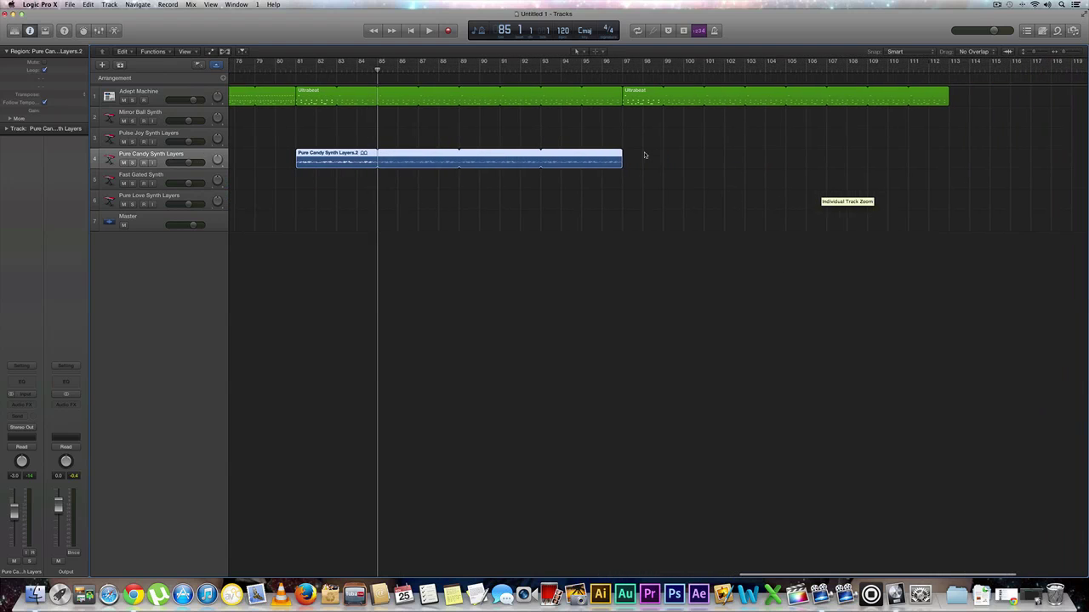
pyautogui.moveTo(621, 151); pyautogui.dragTo(946, 162)
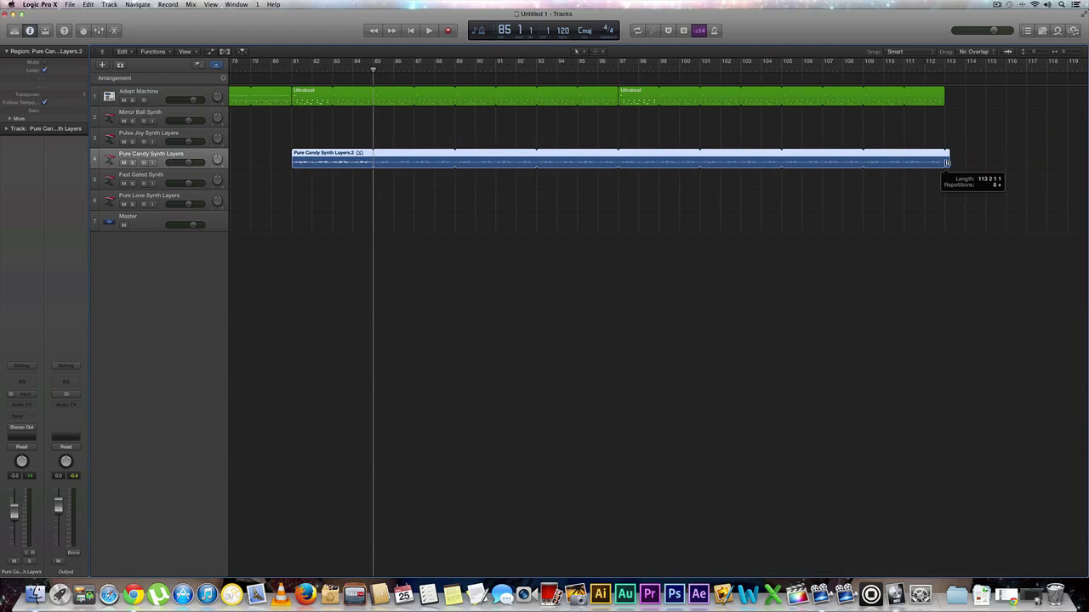
pyautogui.hscroll(-10, 397, 222)
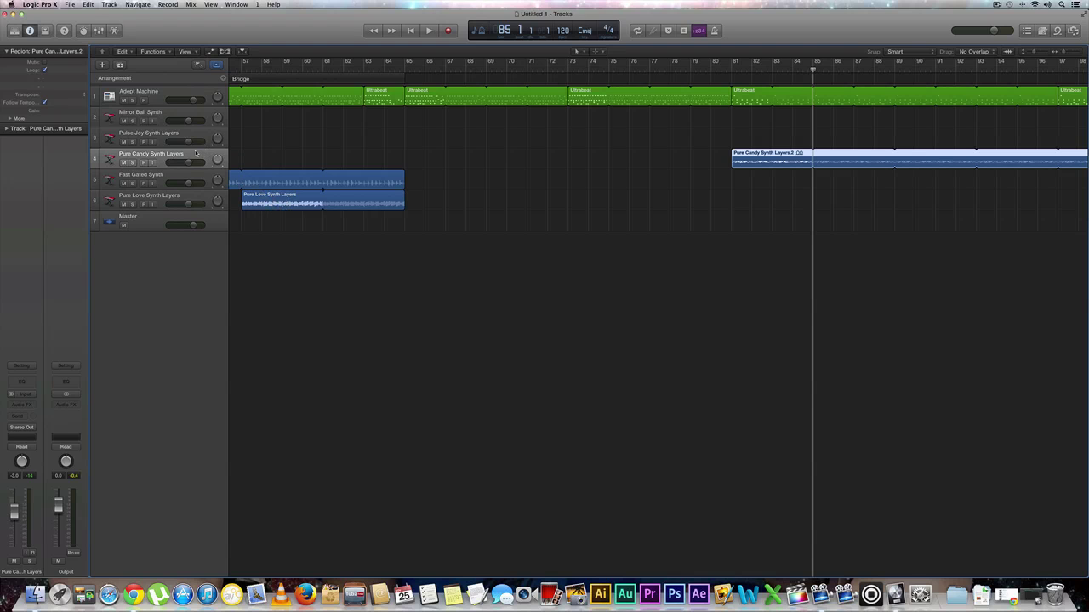
# - Paste a copy of the Pulse Joy Synth Layers region on its track at bar 65
pyautogui.click(163, 138)
pyautogui.hscroll(-15, 305, 163)
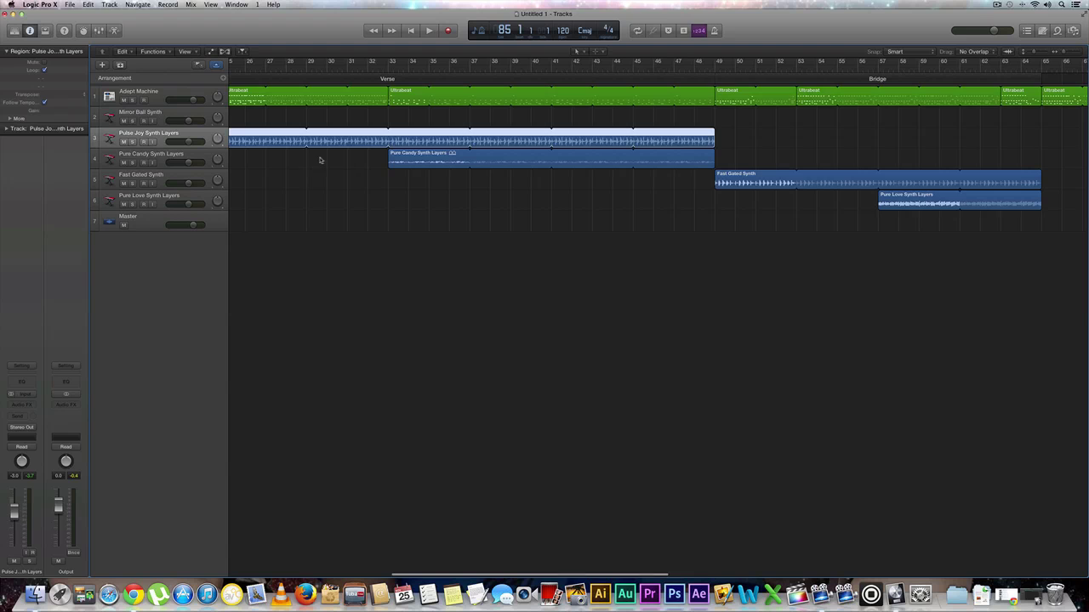
pyautogui.hscroll(-8, 320, 160)
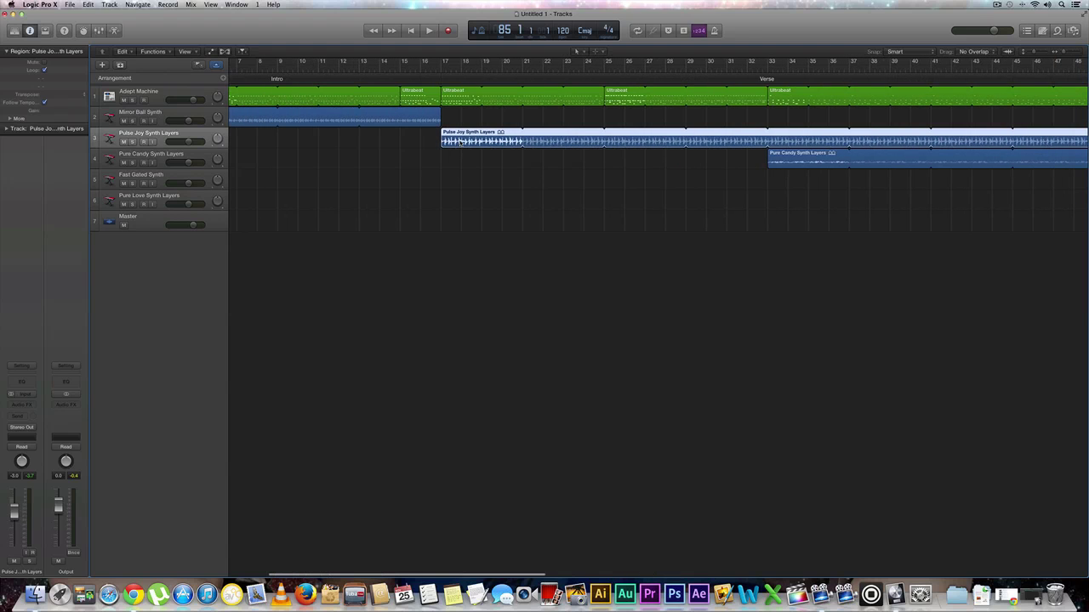
pyautogui.hscroll(20, 741, 272)
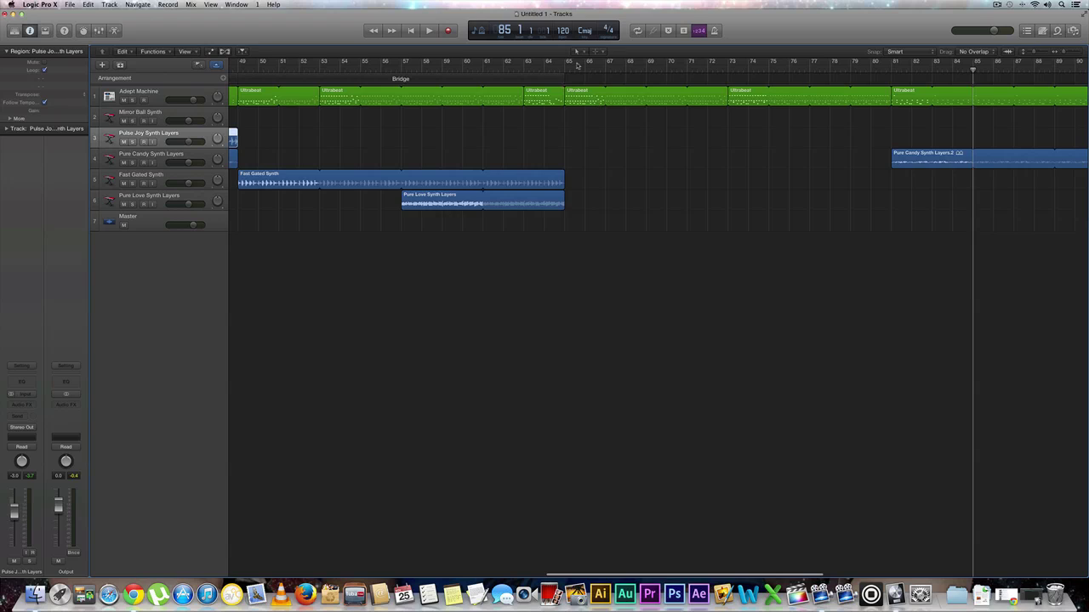
pyautogui.click(566, 70)
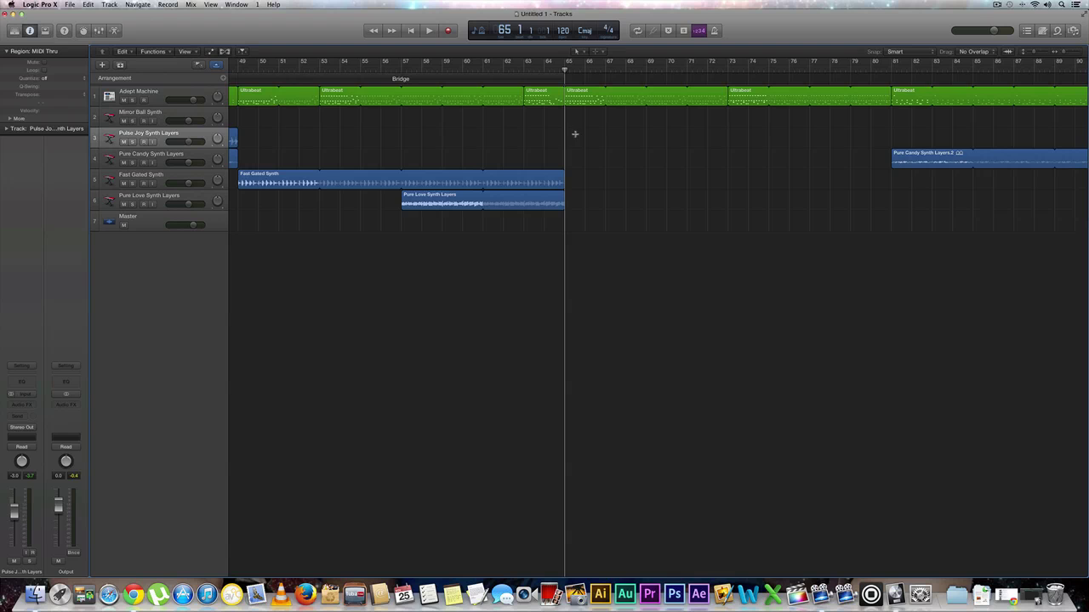
pyautogui.press('super+v')
pyautogui.hscroll(-5, 576, 136)
# - Loop Pulse Joy Synth Layers.2 out to bar 113 and return the playhead to the start
pyautogui.hscroll(5, 882, 206)
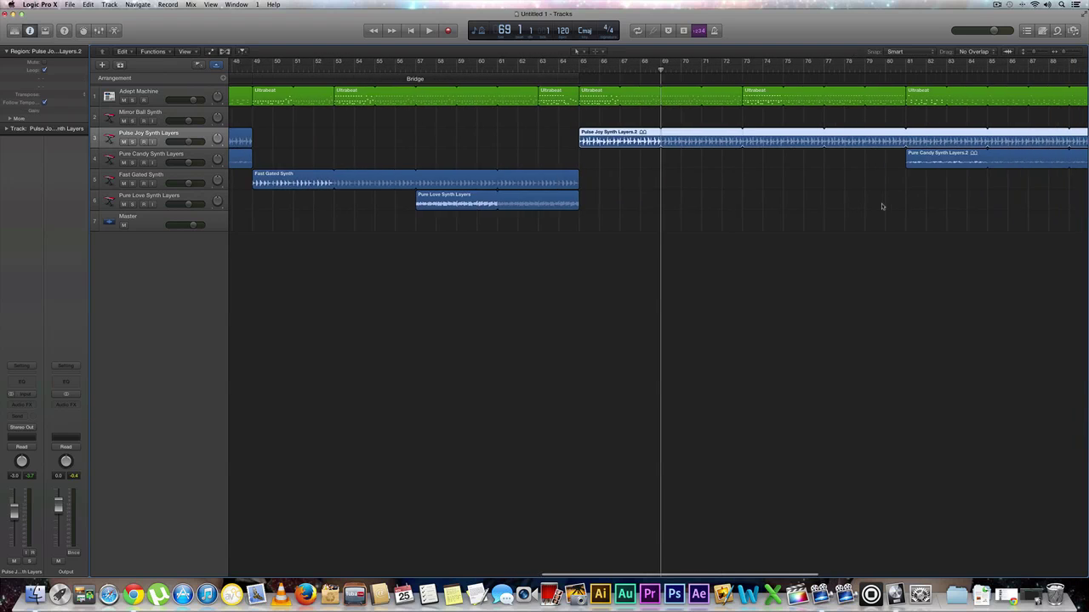
pyautogui.hscroll(15, 882, 205)
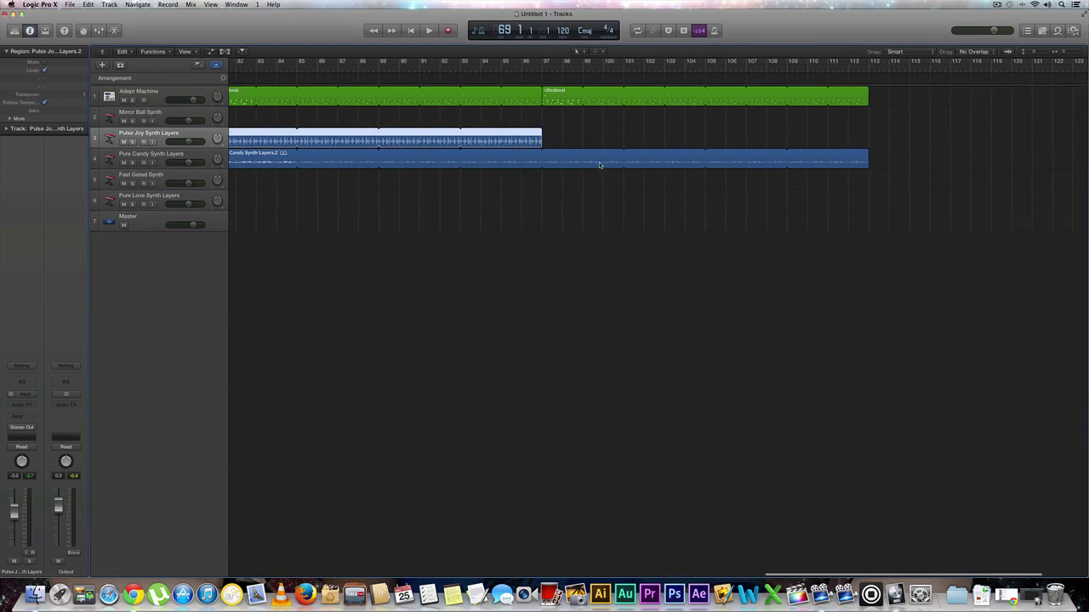
pyautogui.hscroll(2, 599, 164)
pyautogui.moveTo(487, 132); pyautogui.dragTo(797, 154)
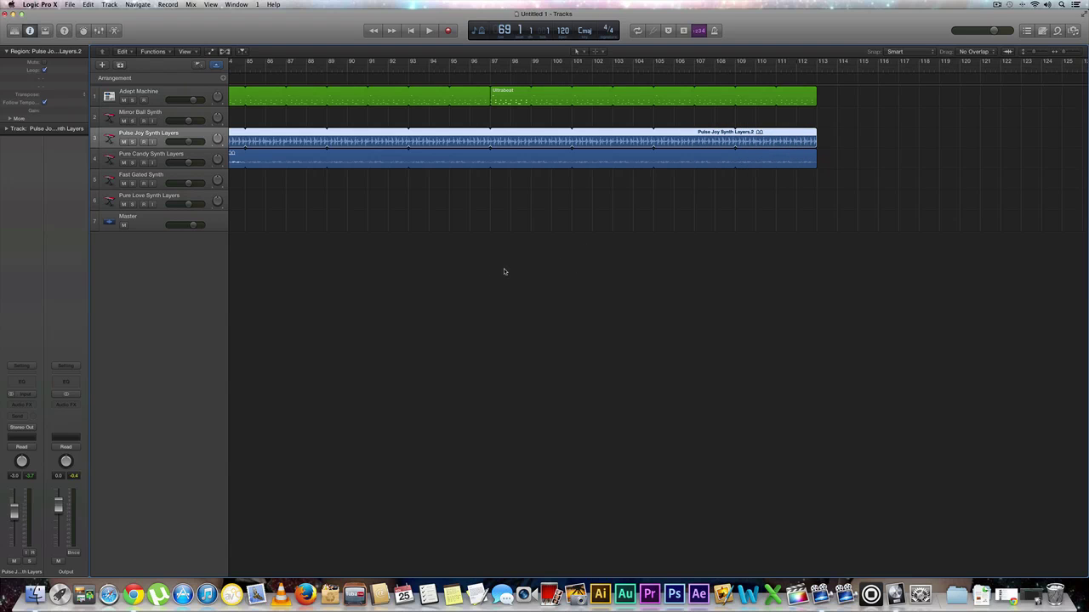
pyautogui.hscroll(-5, 472, 261)
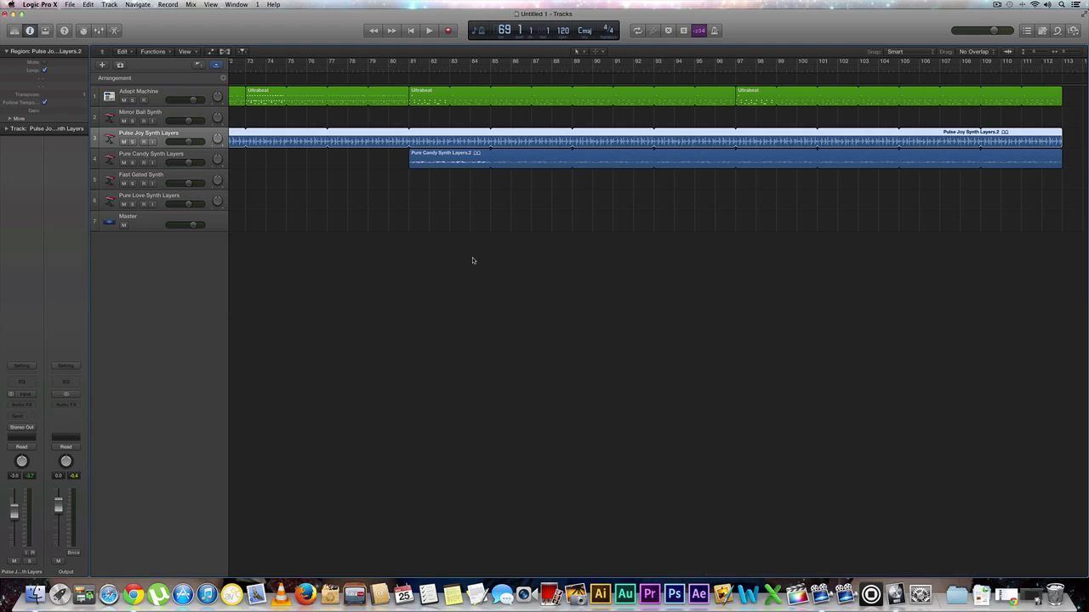
pyautogui.hscroll(2, 473, 260)
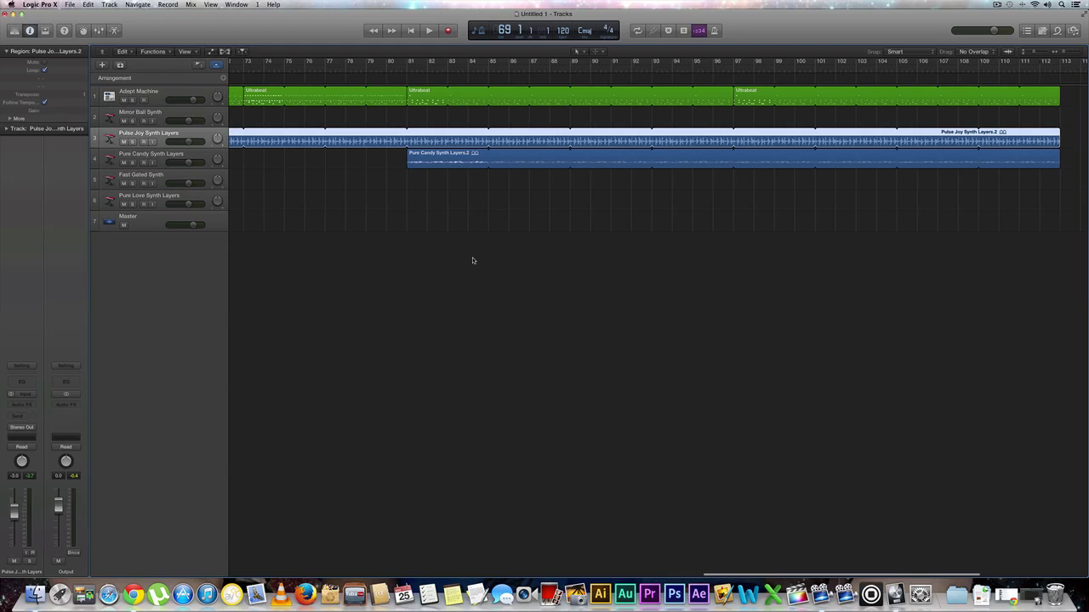
pyautogui.hscroll(-20, 473, 260)
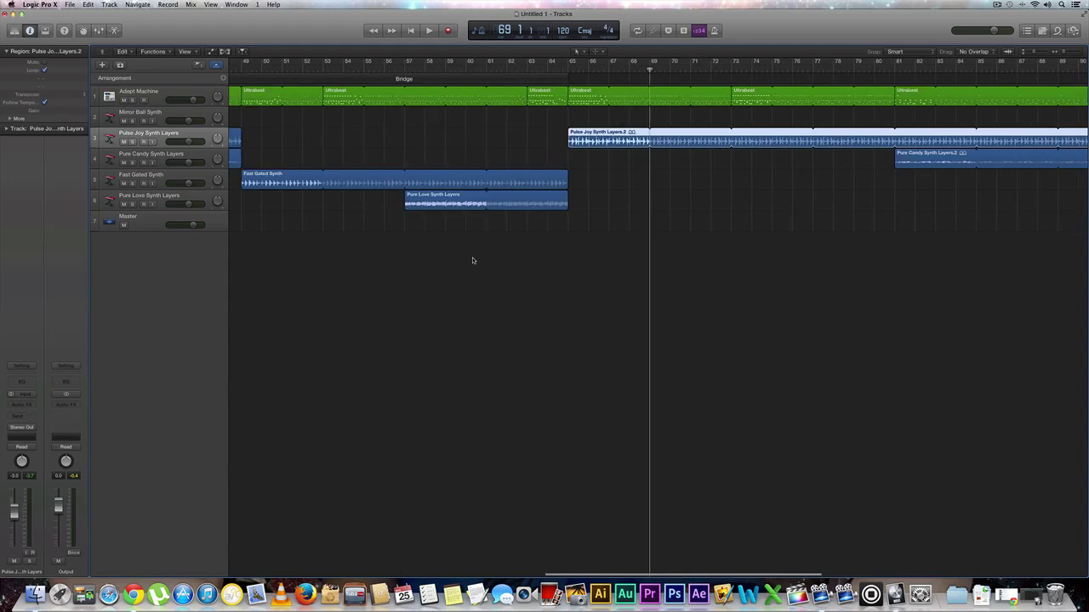
pyautogui.hscroll(15, 582, 262)
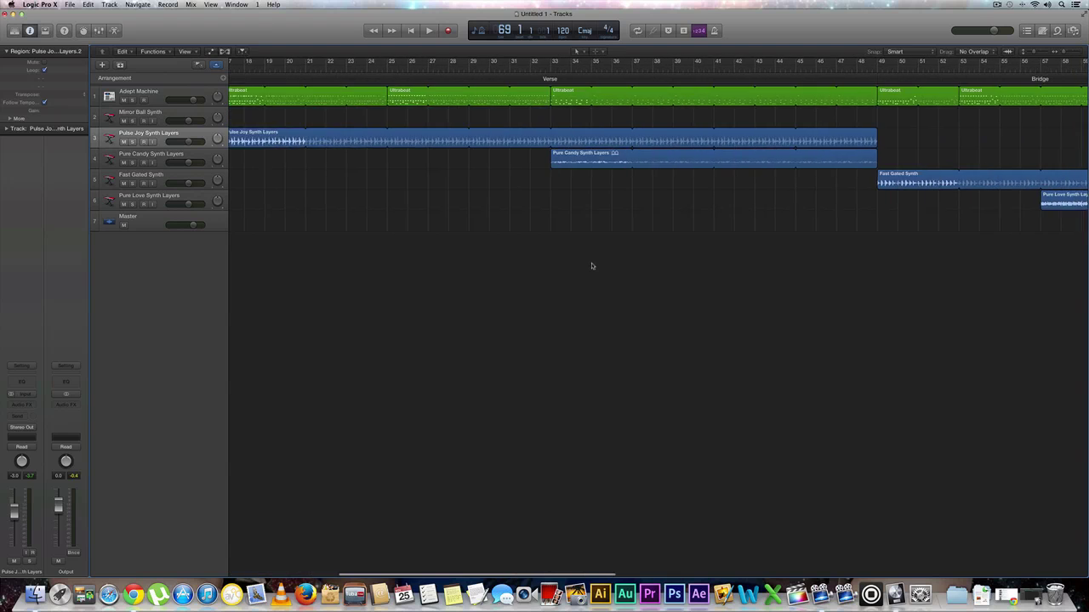
pyautogui.hscroll(5, 594, 267)
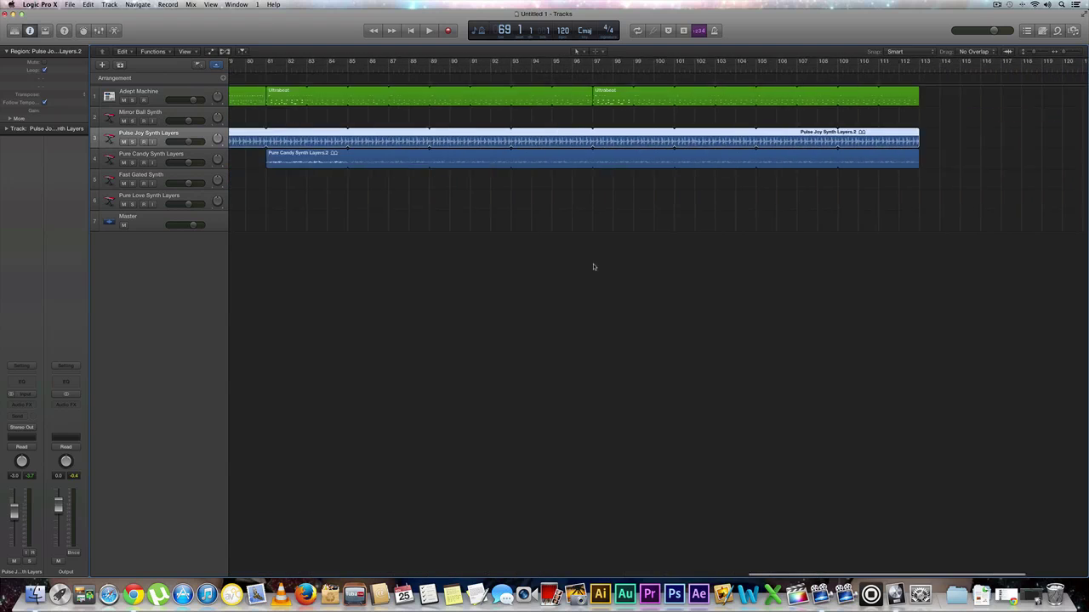
pyautogui.hscroll(-2, 594, 267)
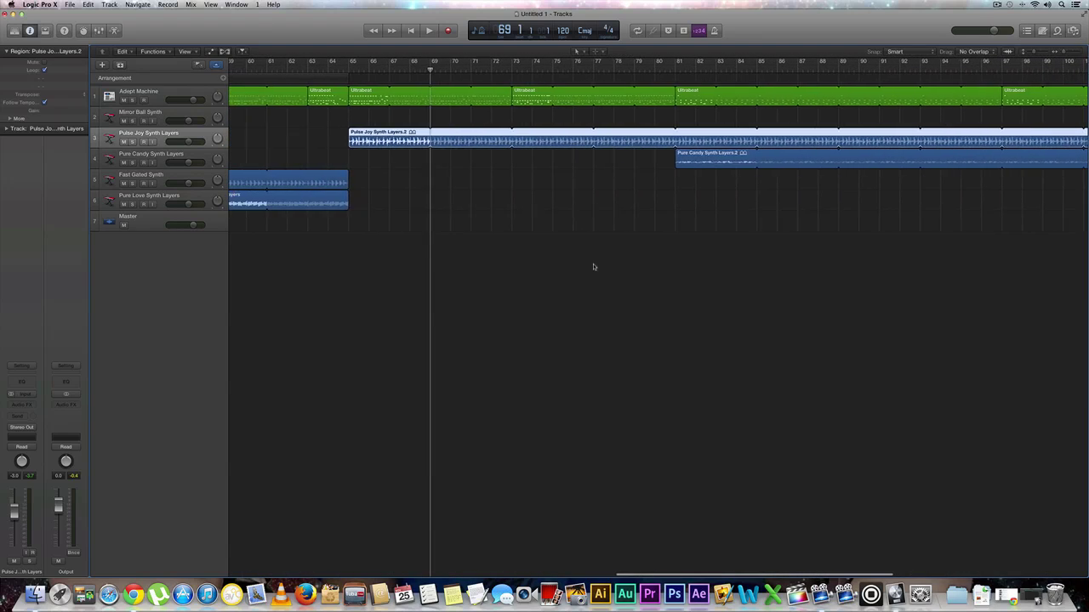
pyautogui.press('Return')
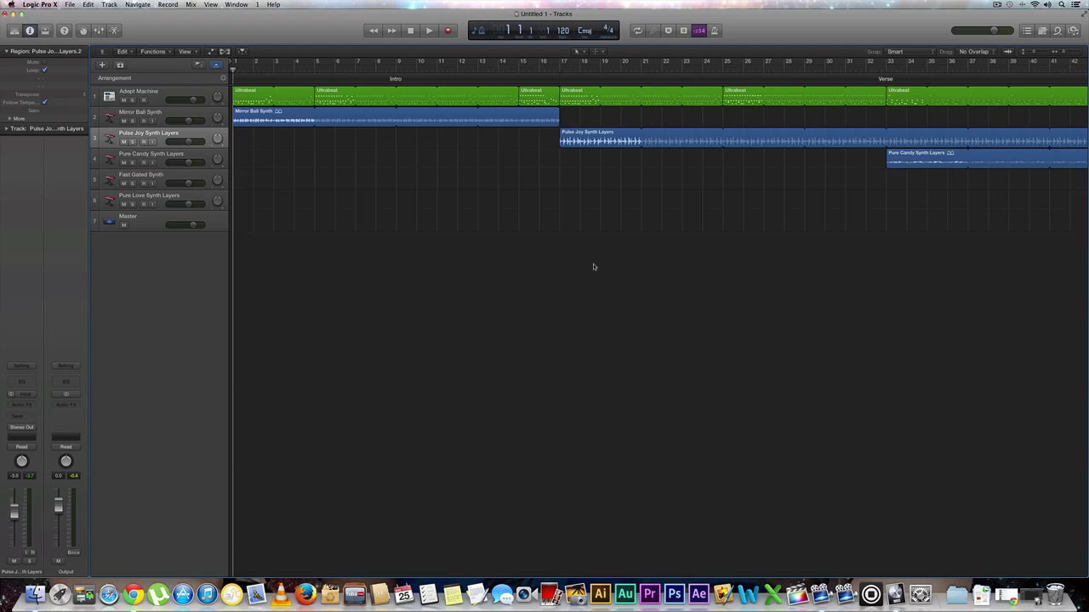
# - Play the arrangement from bar 1 and raise the Mac's listening volume
pyautogui.press('space')
pyautogui.press('XF86AudioRaiseVolume')
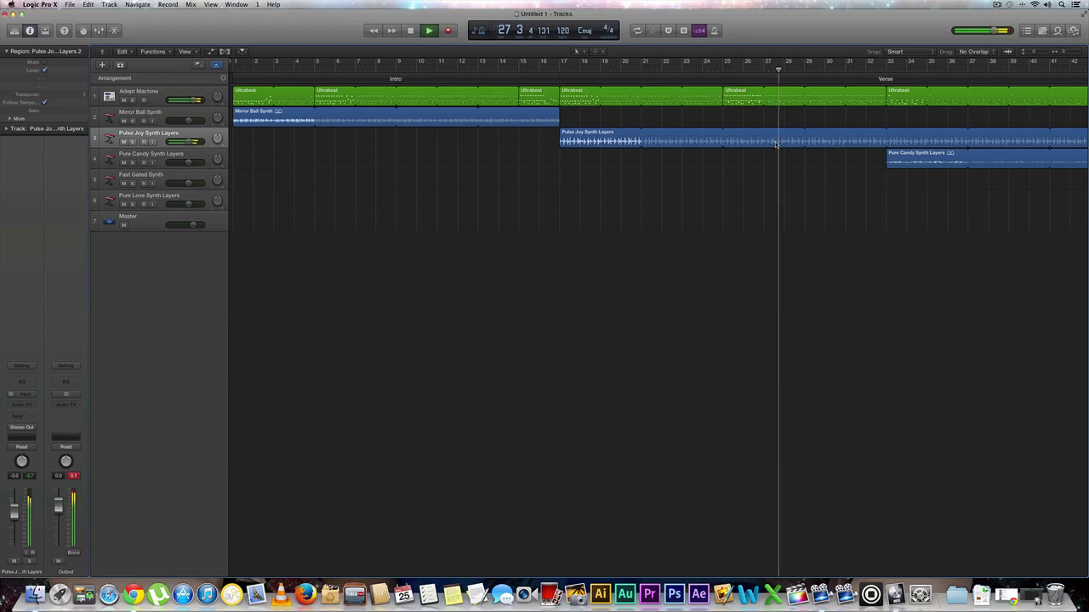
pyautogui.hscroll(10, 740, 190)
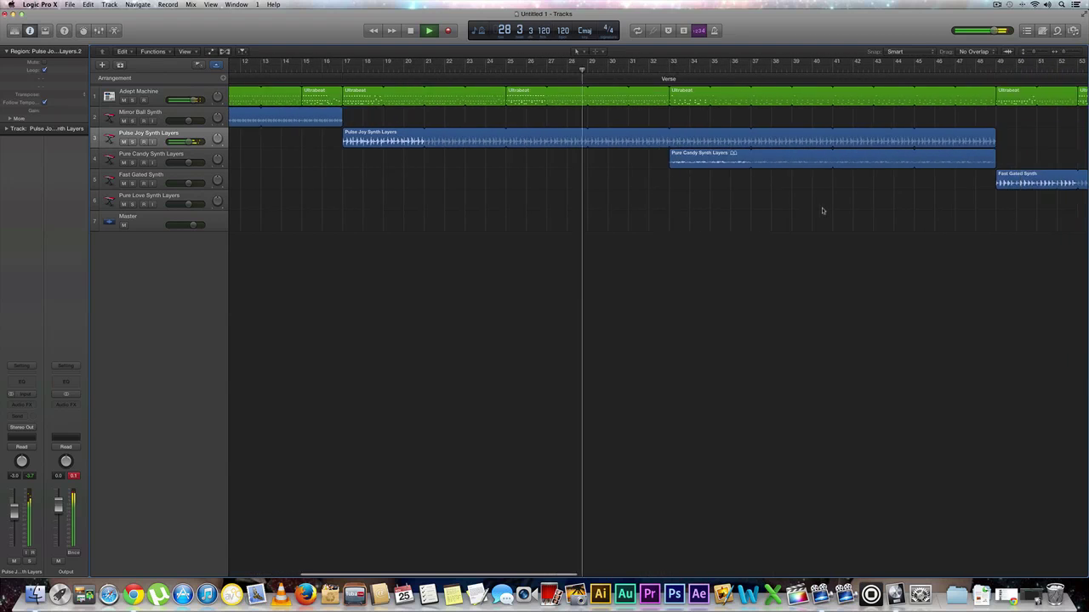
pyautogui.hscroll(5, 822, 210)
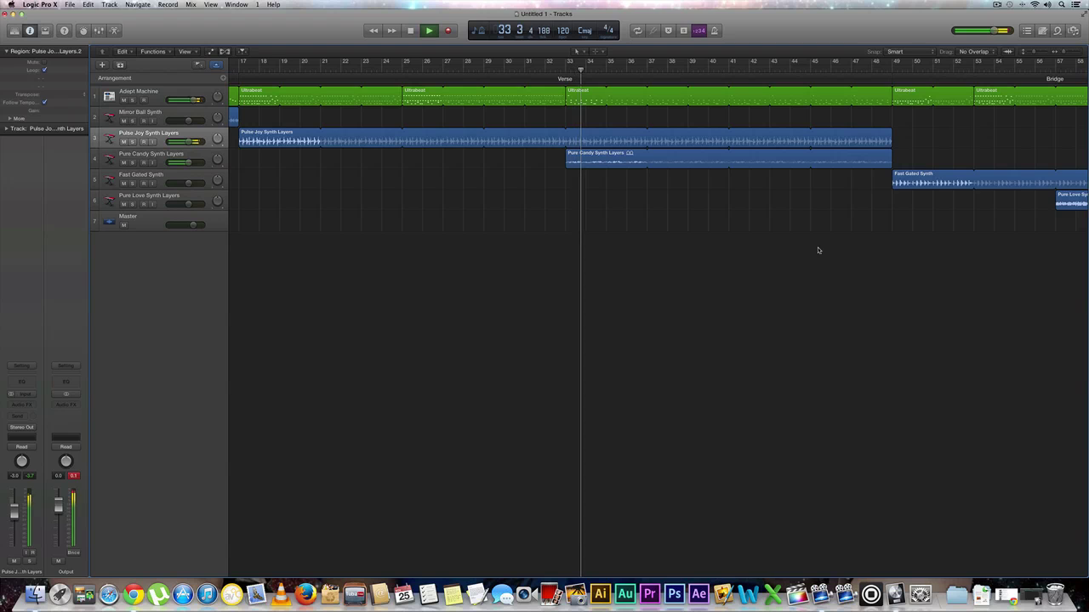
pyautogui.hscroll(10, 859, 250)
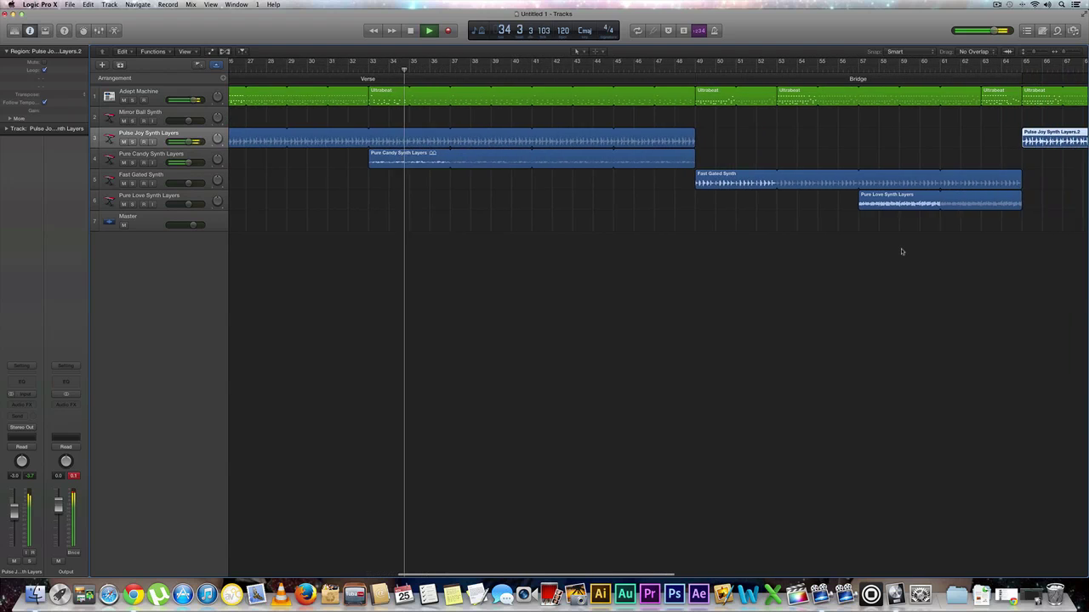
pyautogui.hscroll(15, 901, 251)
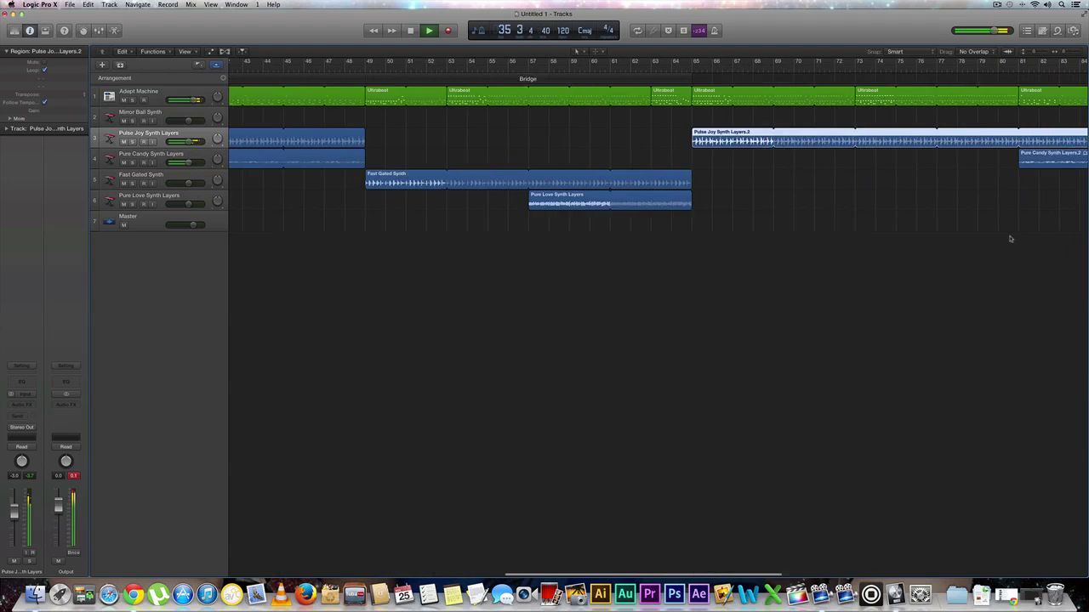
pyautogui.hscroll(5, 1010, 239)
pyautogui.hscroll(-12, 502, 233)
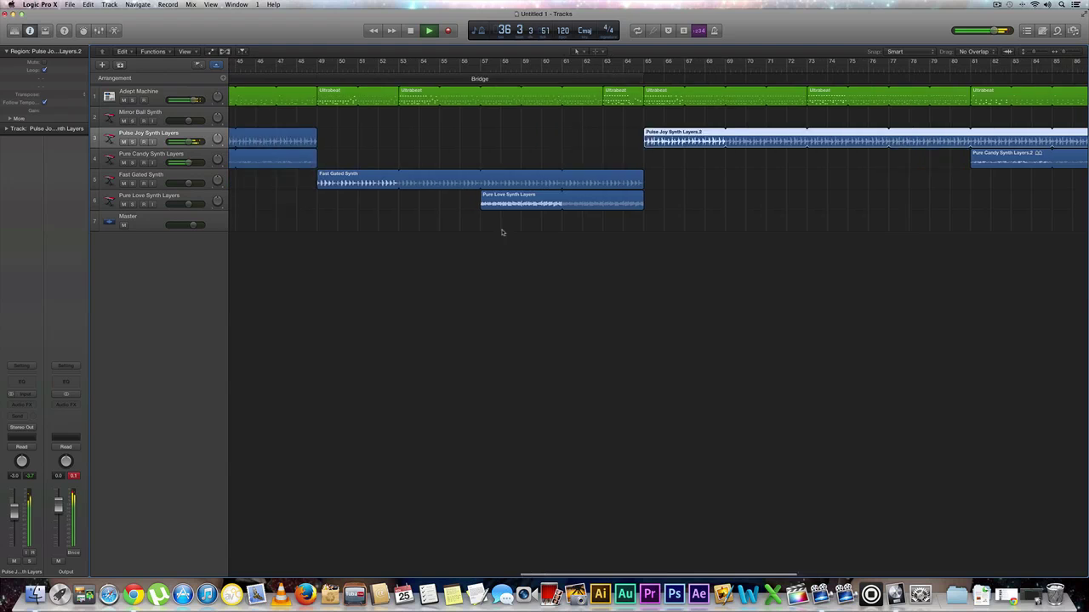
pyautogui.hscroll(-2, 502, 232)
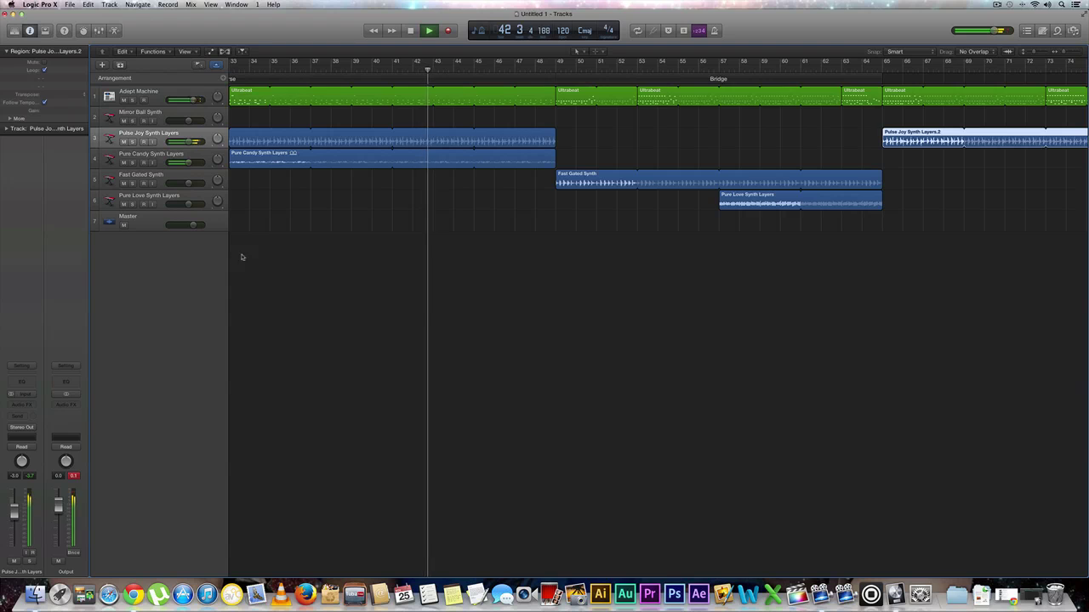
pyautogui.hscroll(10, 608, 277)
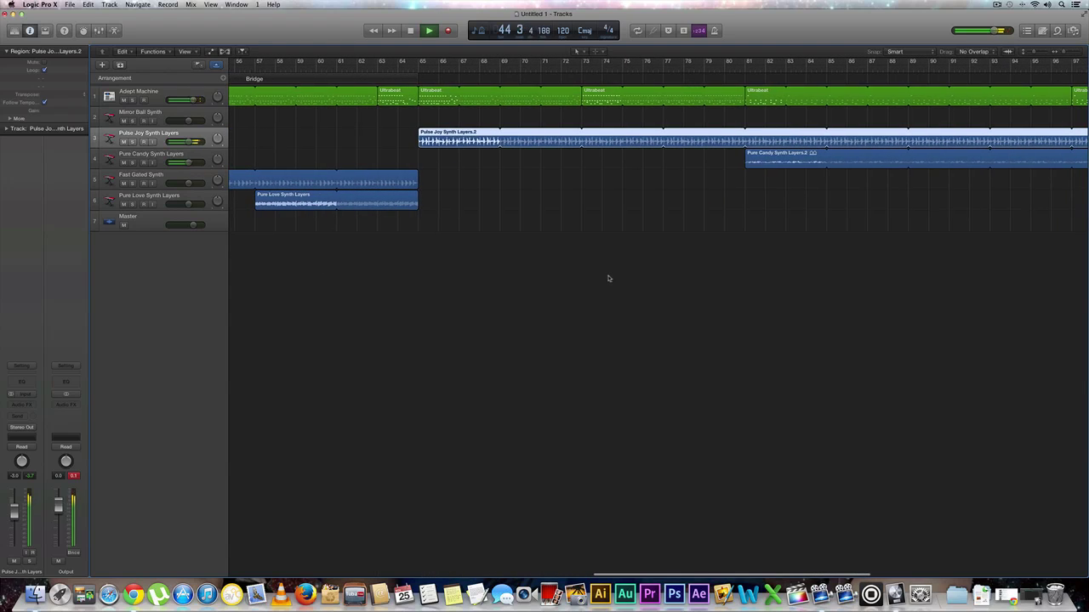
pyautogui.hscroll(-5, 608, 278)
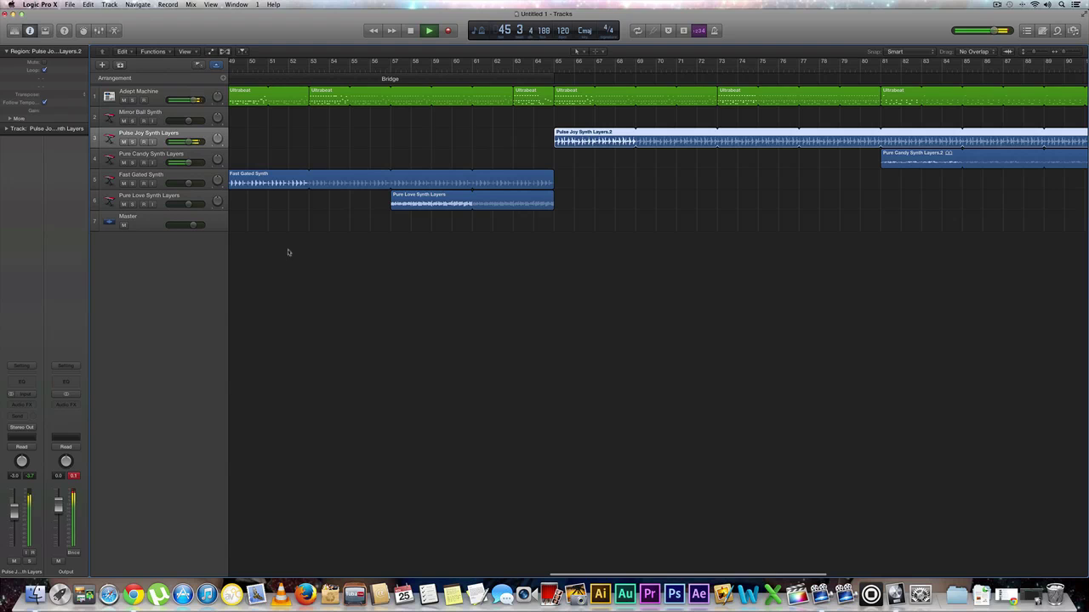
pyautogui.hscroll(10, 771, 275)
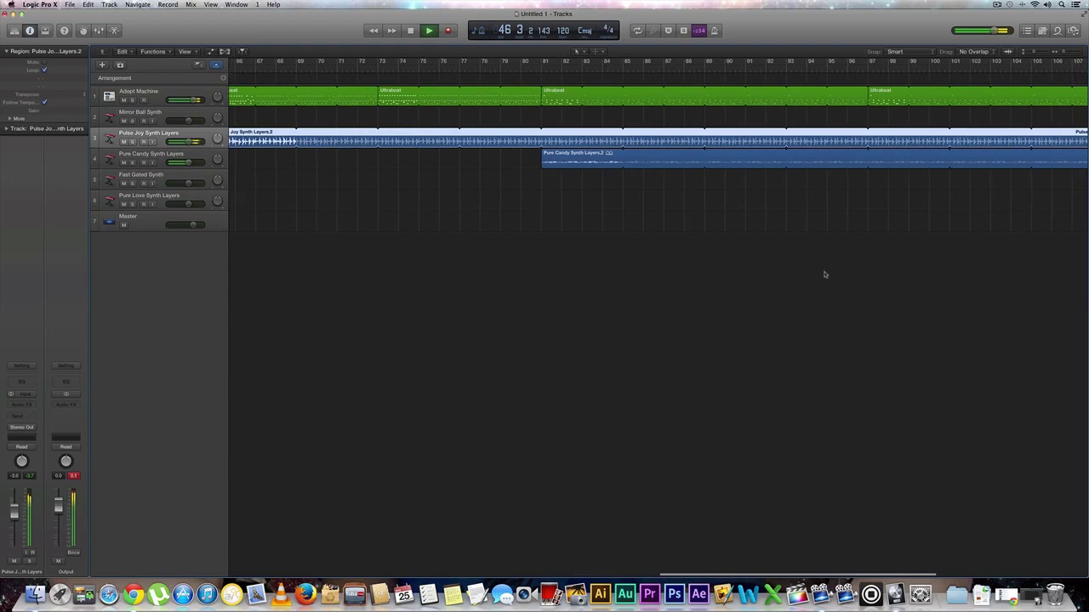
pyautogui.hscroll(5, 816, 274)
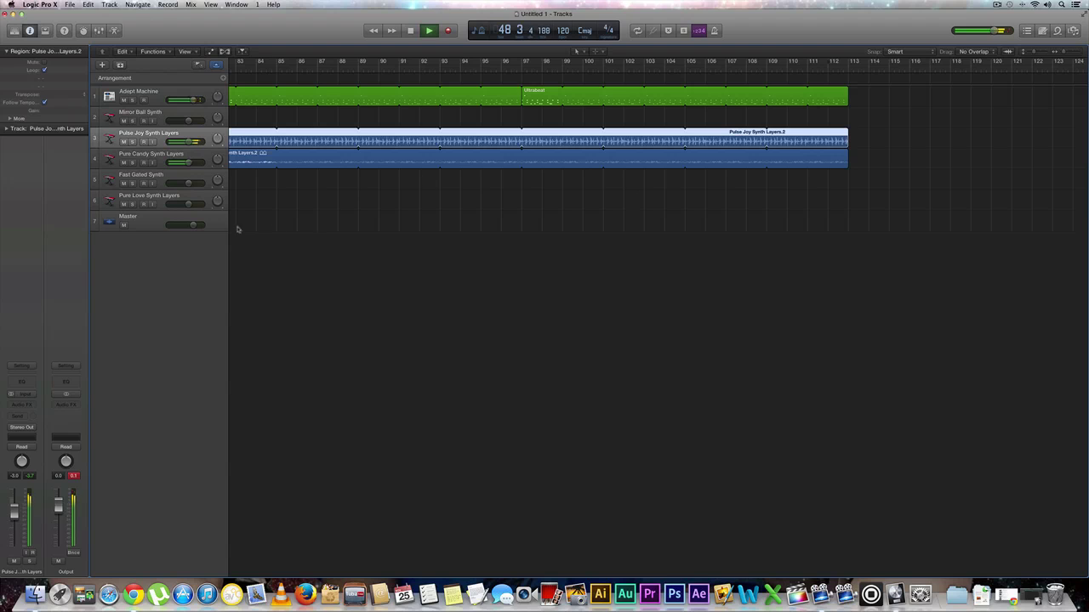
# - Add Master volume automation fading from 0.0 dB at bar 104 to -∞ dB at bar 112
pyautogui.press('a')
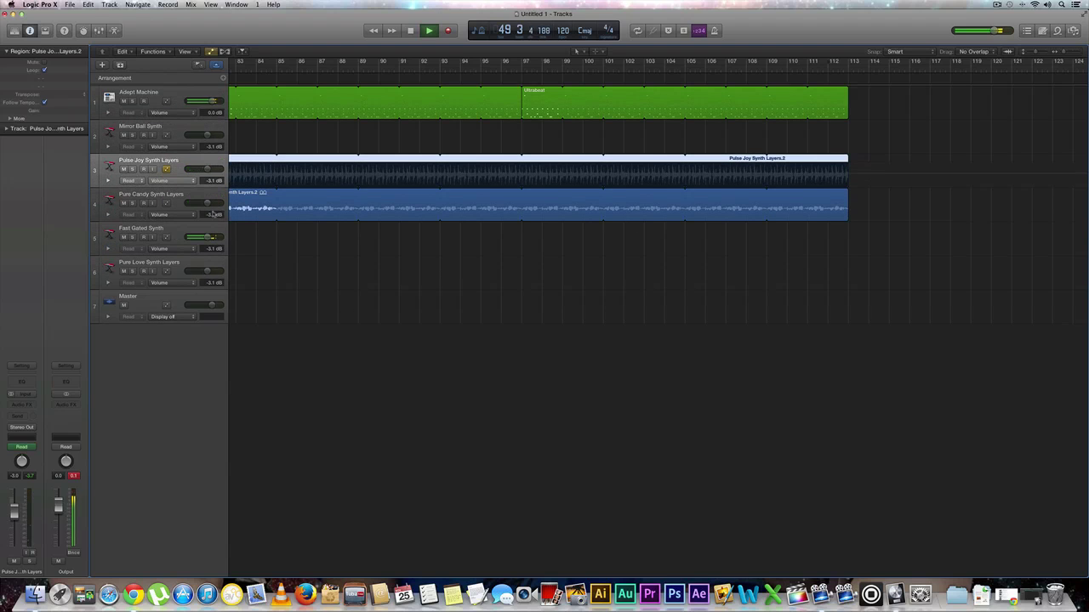
pyautogui.hscroll(1, 215, 214)
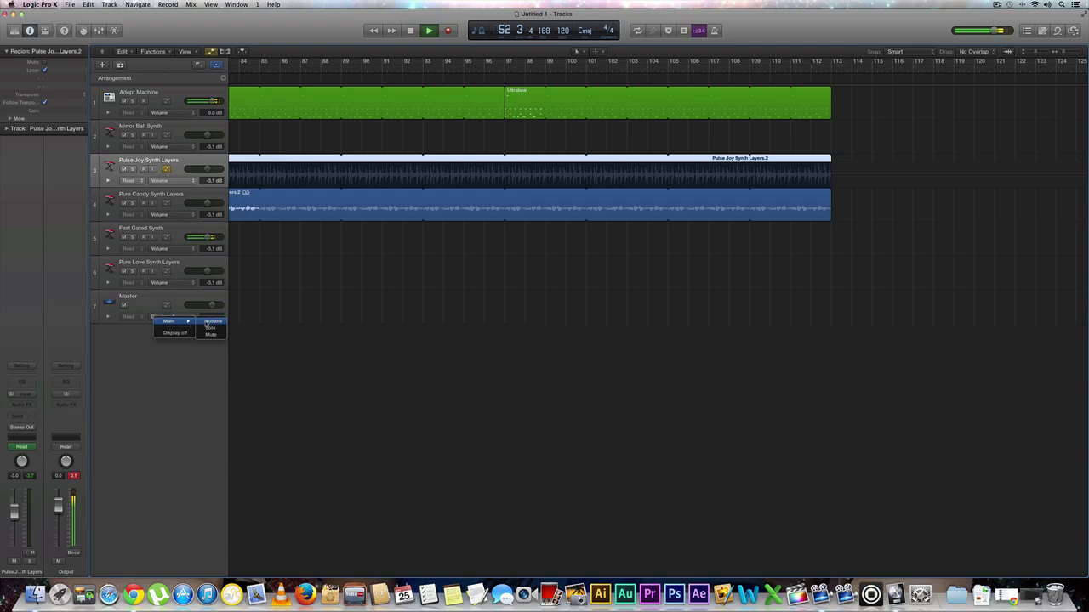
pyautogui.click(207, 323)
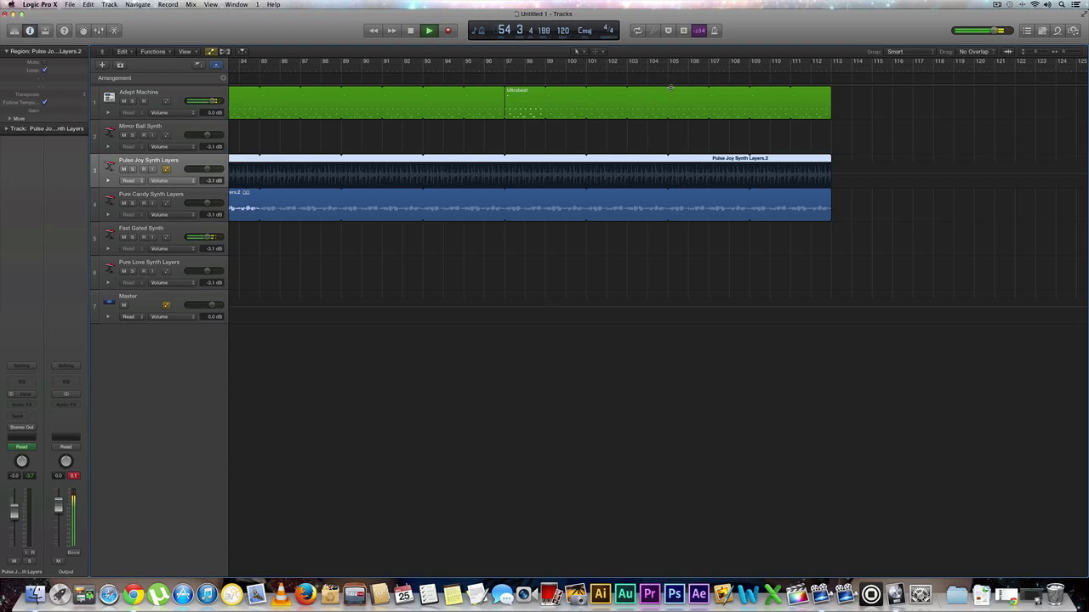
pyautogui.click(669, 310)
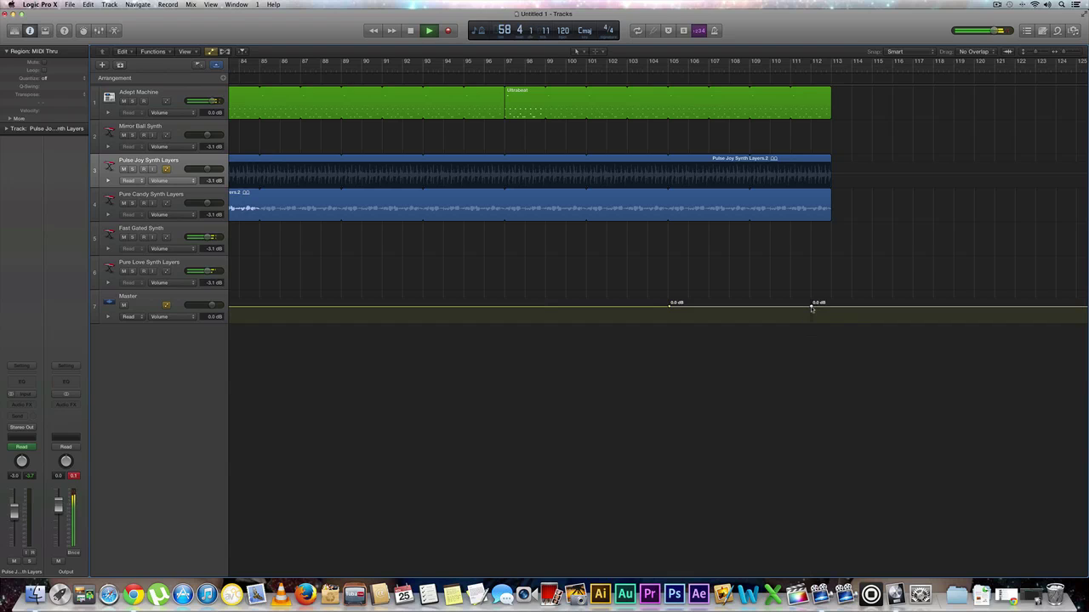
pyautogui.moveTo(812, 310); pyautogui.dragTo(811, 322)
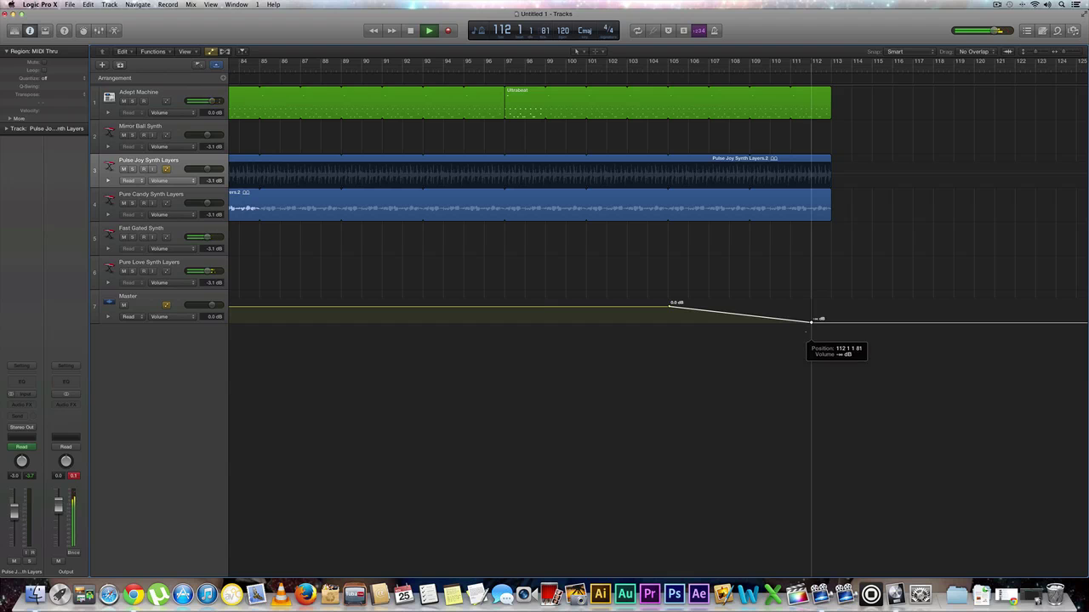
pyautogui.hscroll(-10, 431, 358)
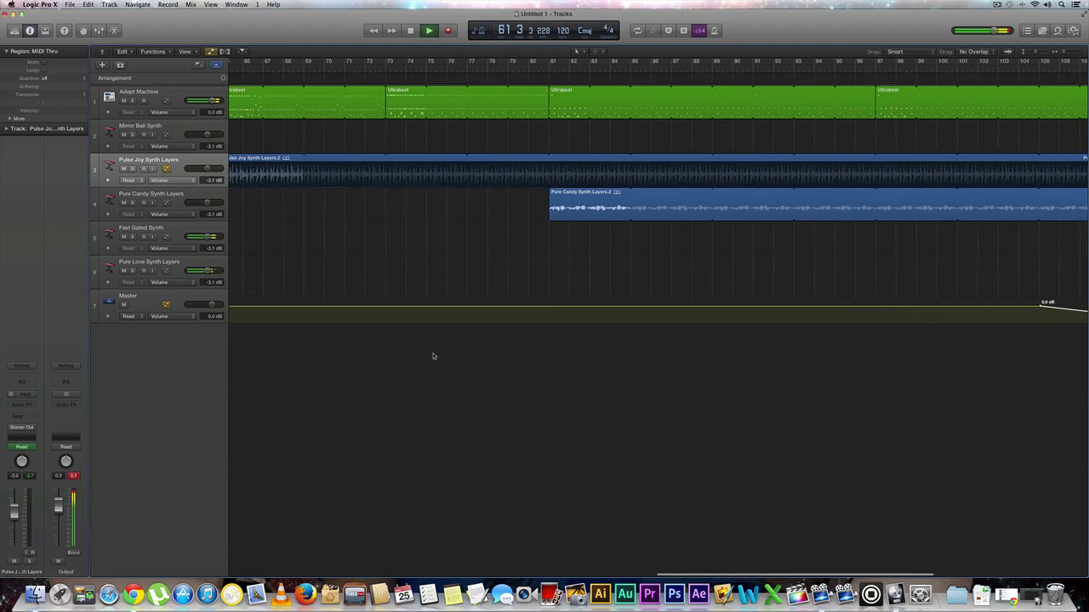
pyautogui.hscroll(-4, 406, 359)
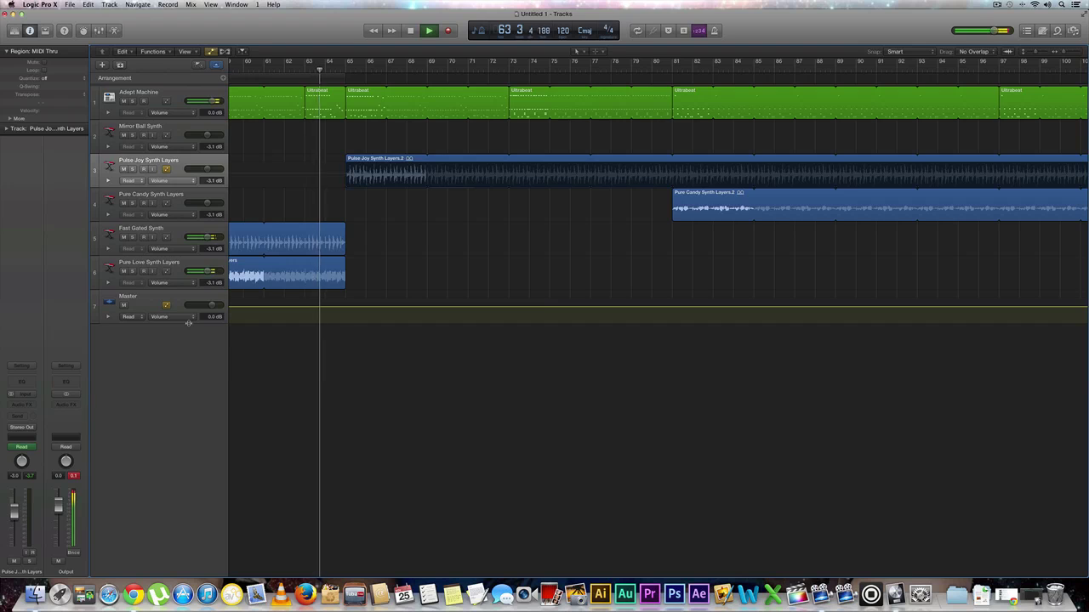
pyautogui.press('a')
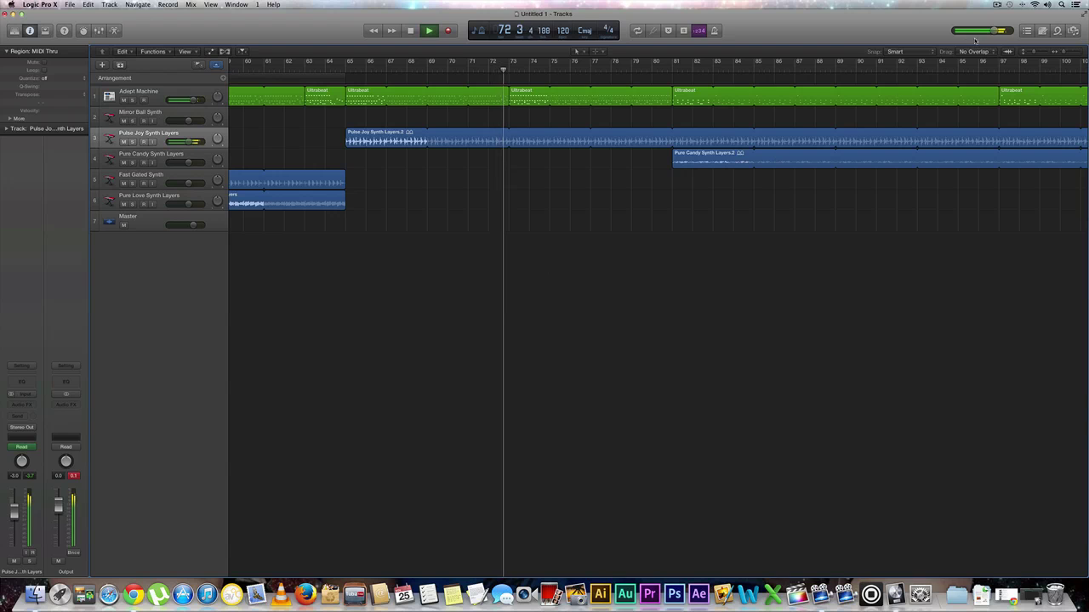
pyautogui.click(1057, 31)
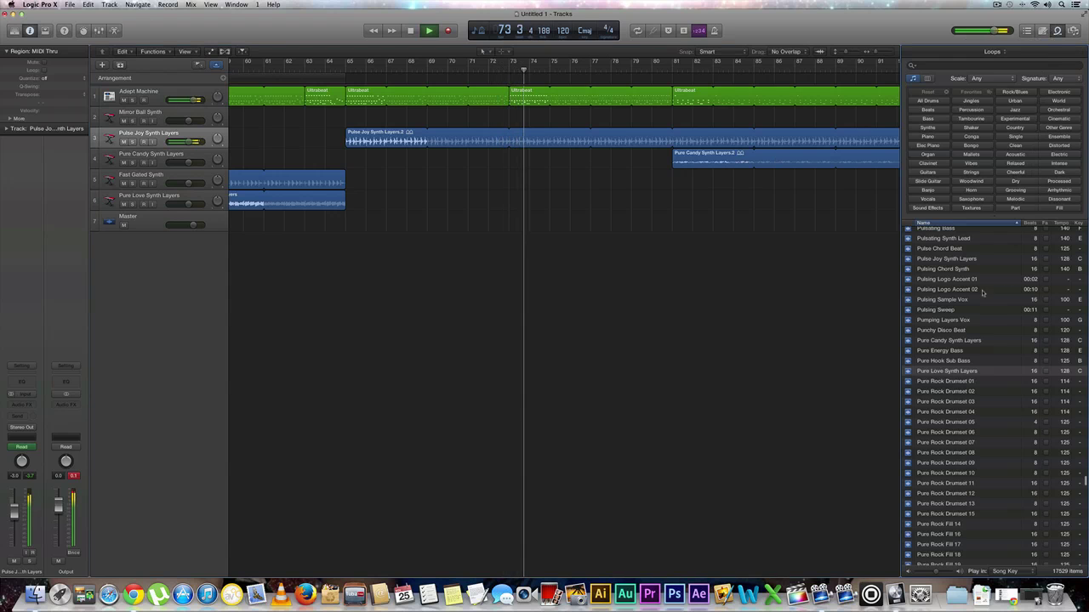
pyautogui.scroll(5, 949, 313)
pyautogui.scroll(15, 942, 312)
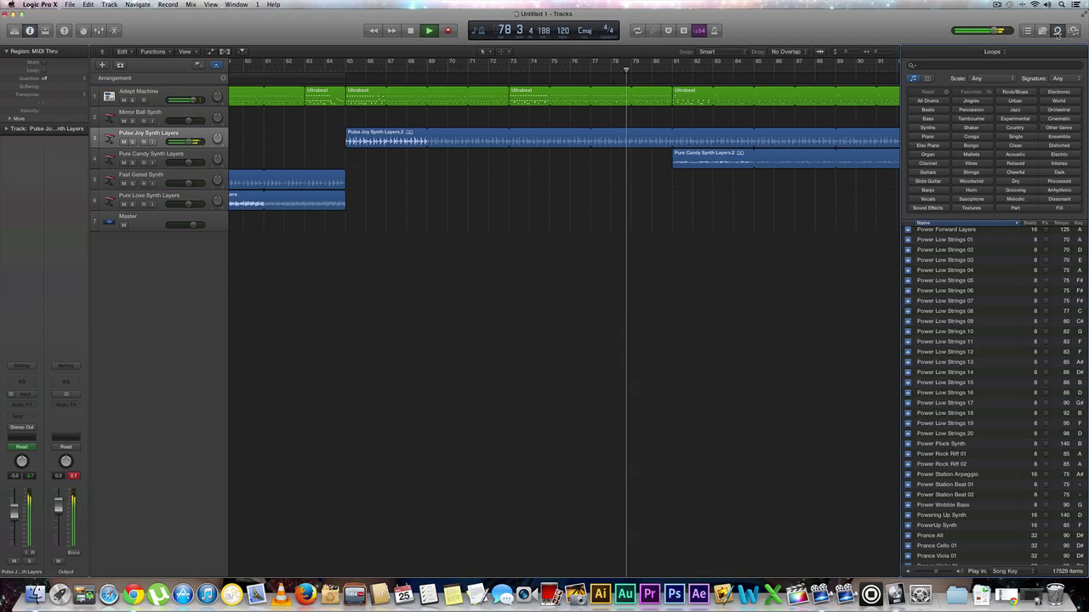
pyautogui.press('o')
pyautogui.hscroll(5, 914, 287)
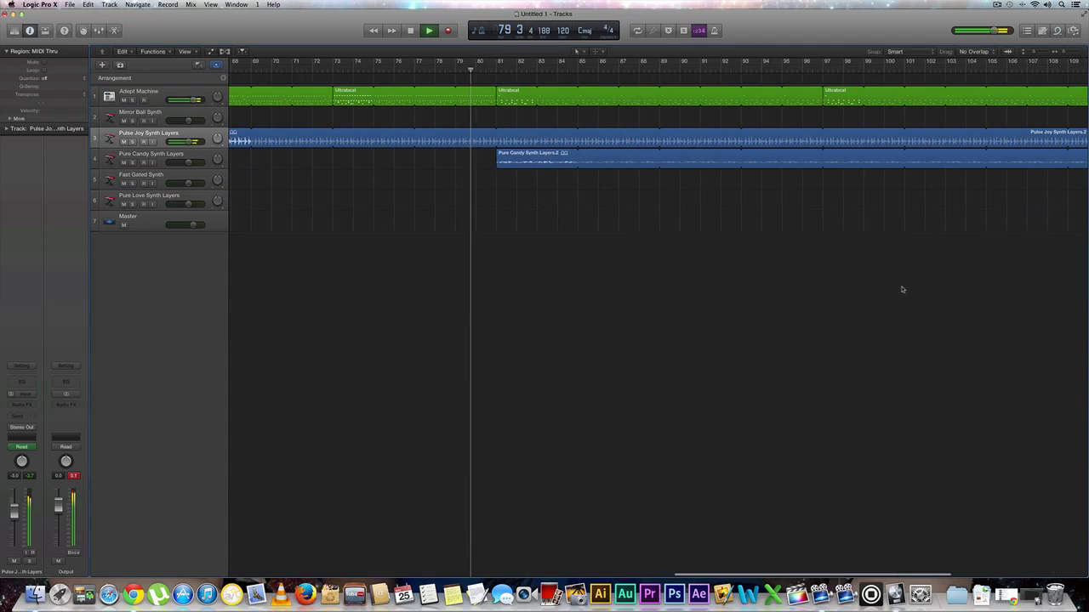
pyautogui.hscroll(2, 737, 277)
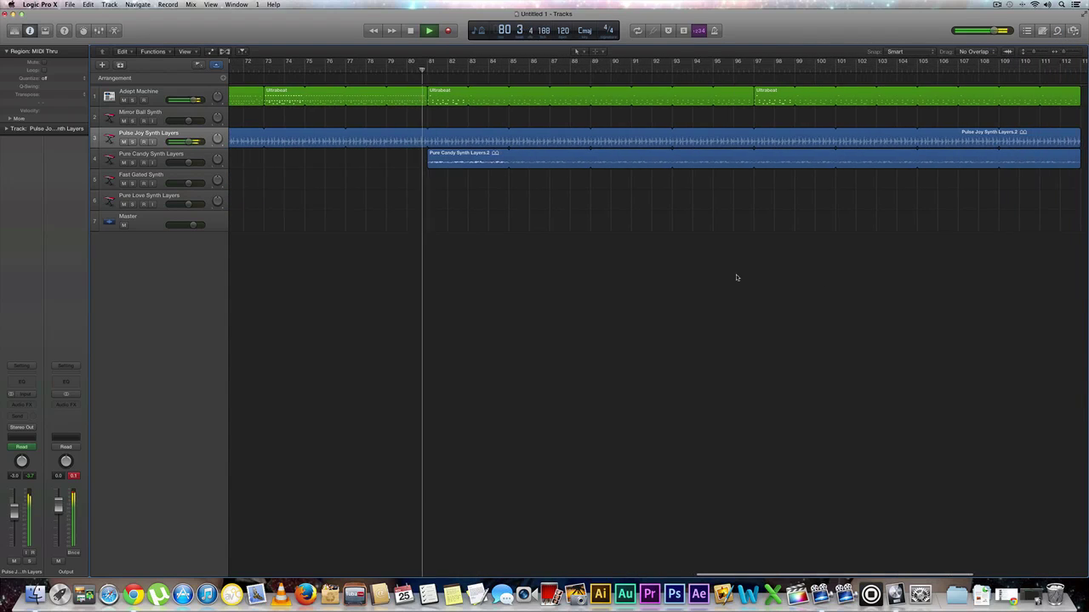
pyautogui.hscroll(4, 736, 278)
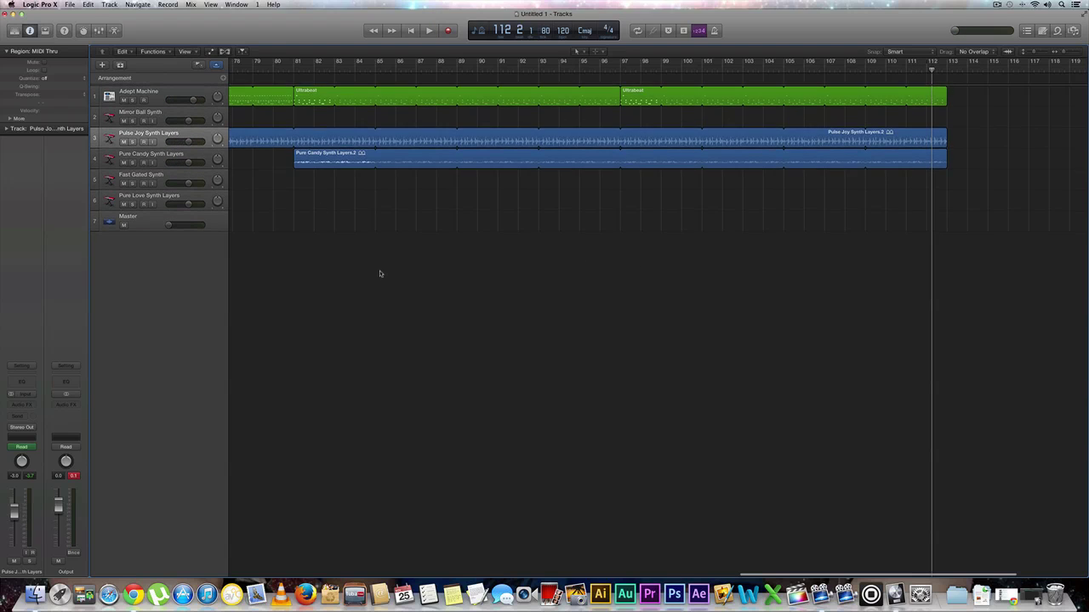
# - Save the project as 'Metamorphosis' in the Logic folder, packaged with its audio files
pyautogui.hscroll(-5, 381, 273)
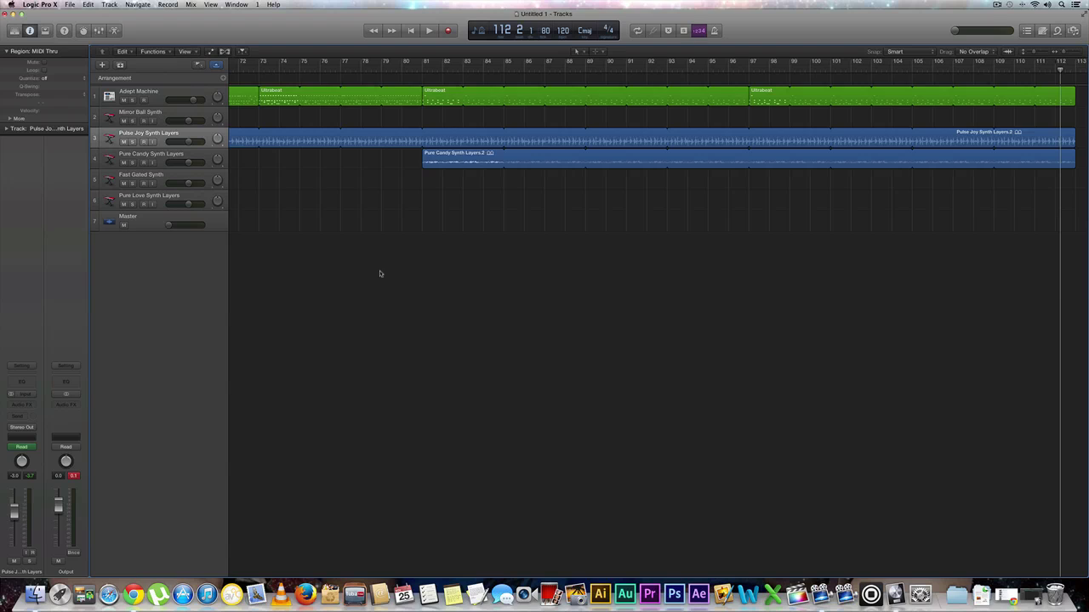
pyautogui.press('super+s')
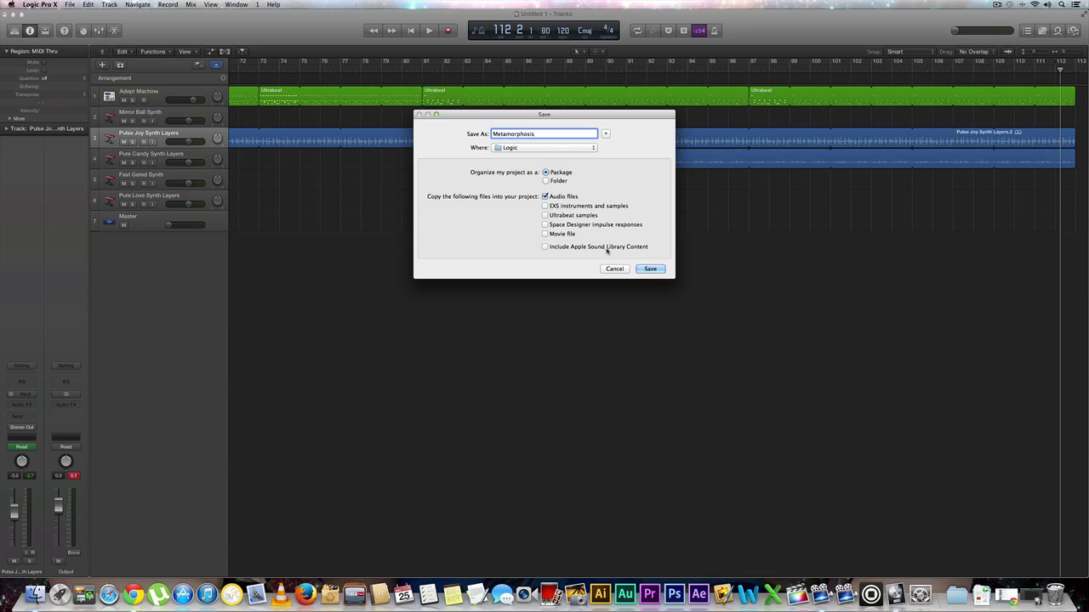
pyautogui.click(651, 269)
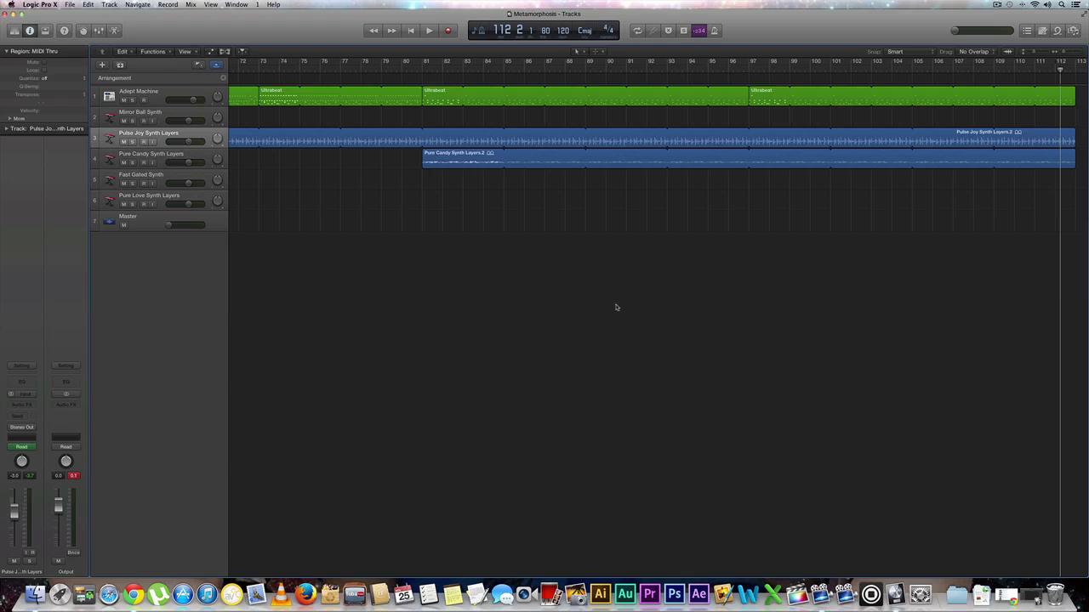
# - Return the playhead to bar 1 (1 1 1 1) and review the arrangement
pyautogui.press('Return')
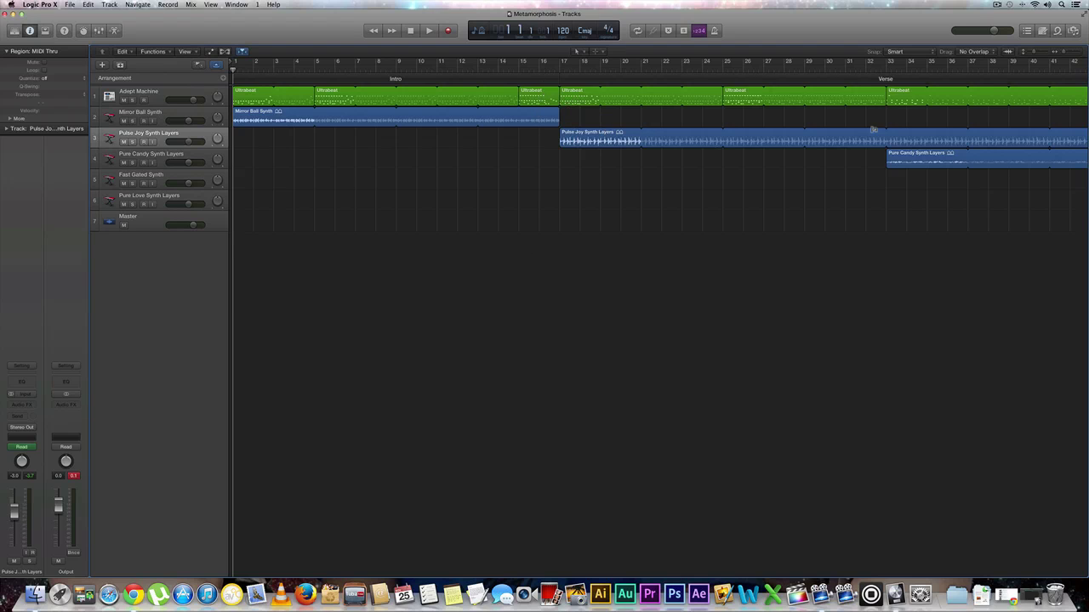
pyautogui.hscroll(15, 790, 241)
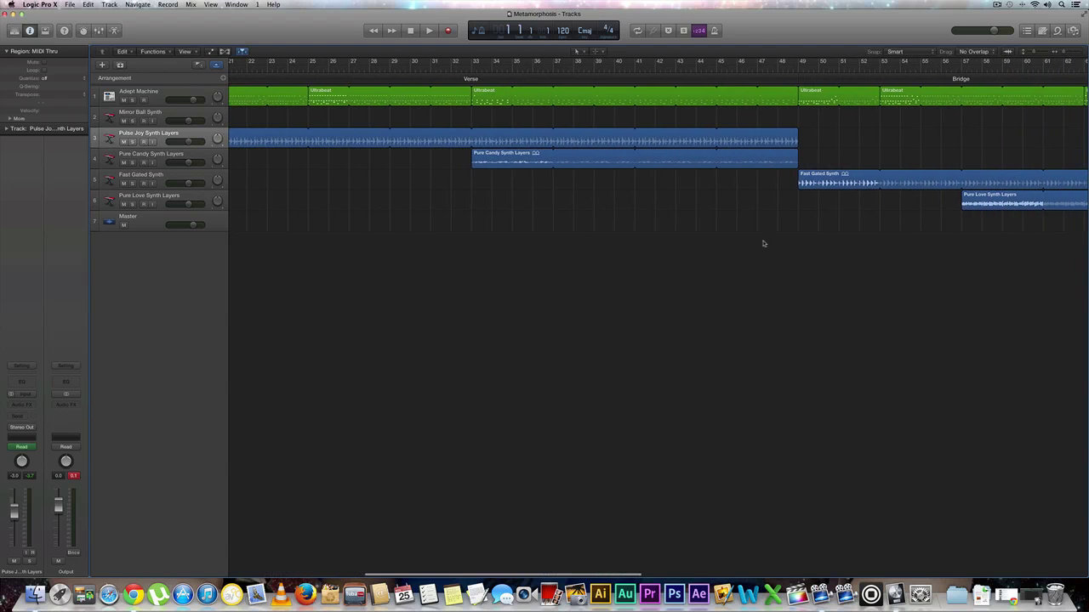